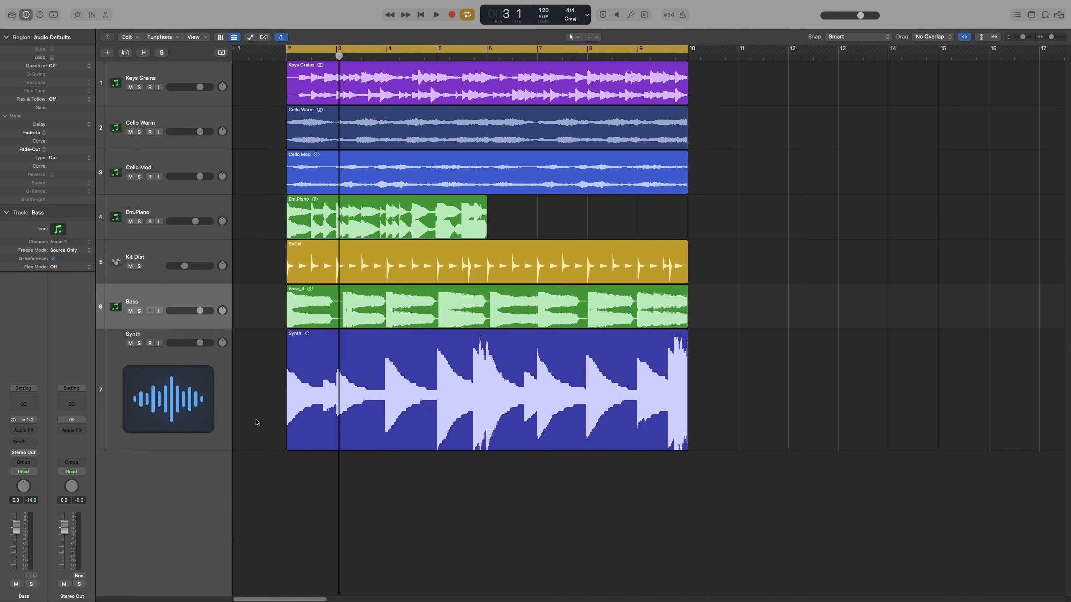
- Select the Synth track and play the start of the full arrangement with all tracks sounding
left_click(163, 427)
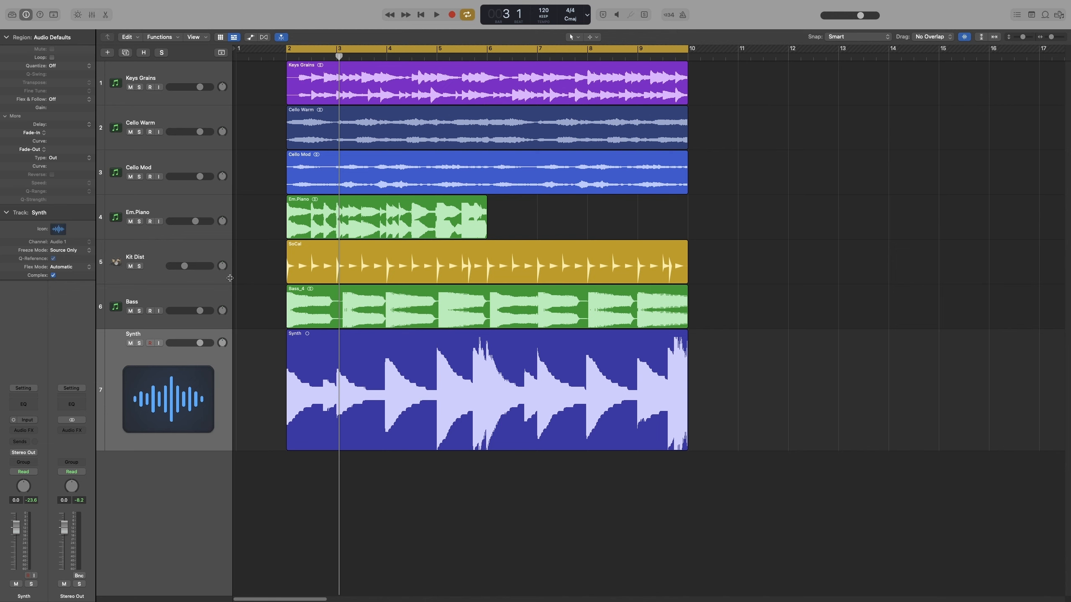
key("space")
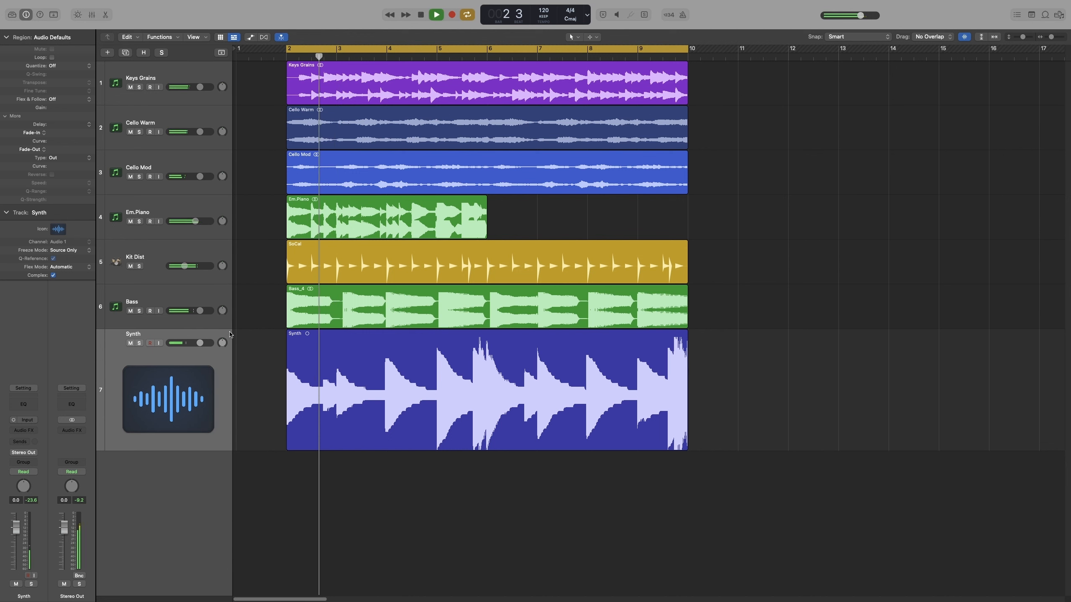
key("space")
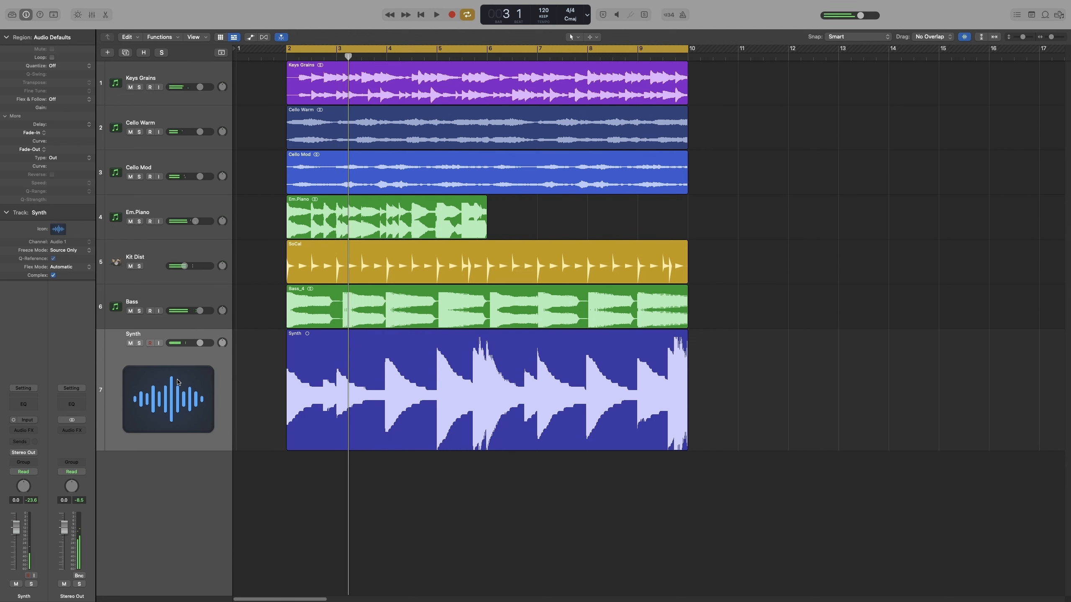
- Solo the Synth track and play it on its own from bar 2
left_click(139, 344)
key("space")
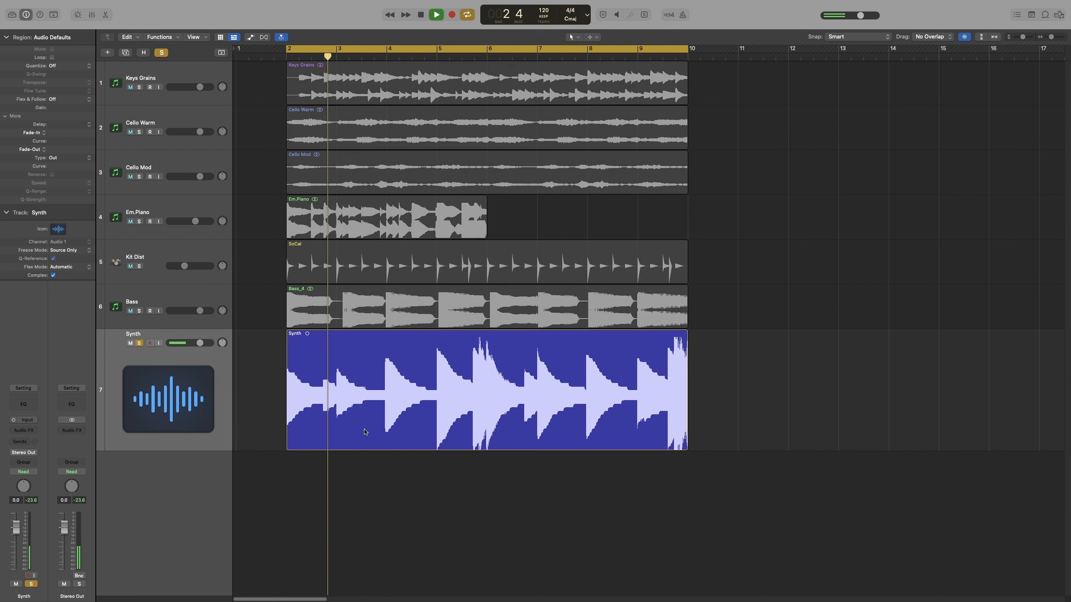
key("space")
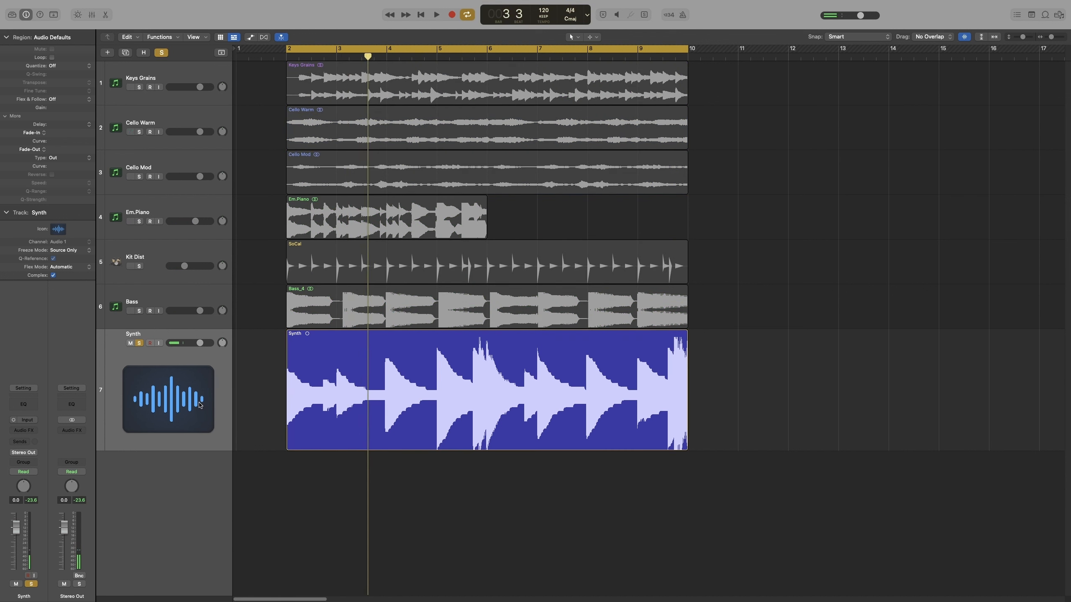
- Show Flex in the tracks area and hide every track except Synth
key("super+f")
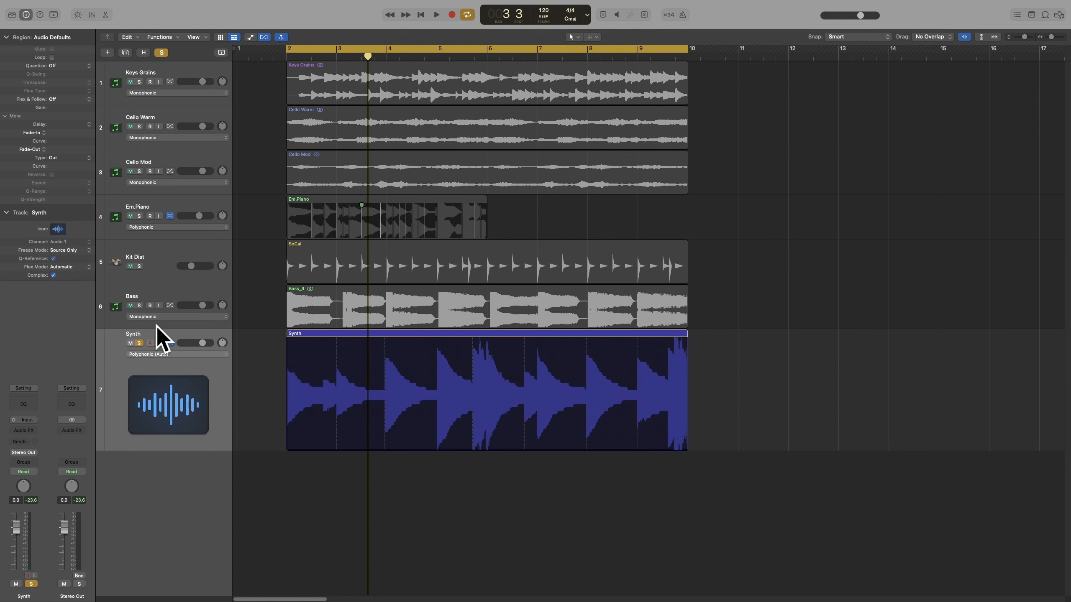
left_click_drag(128, 82, 120, 309)
key("h")
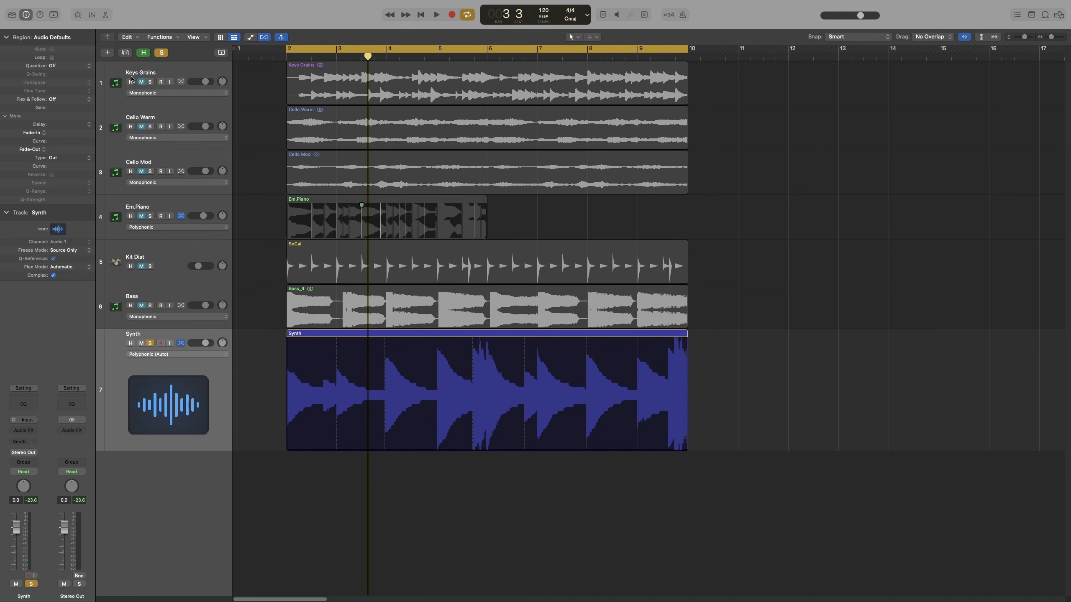
left_click_drag(127, 202, 125, 291)
key("h")
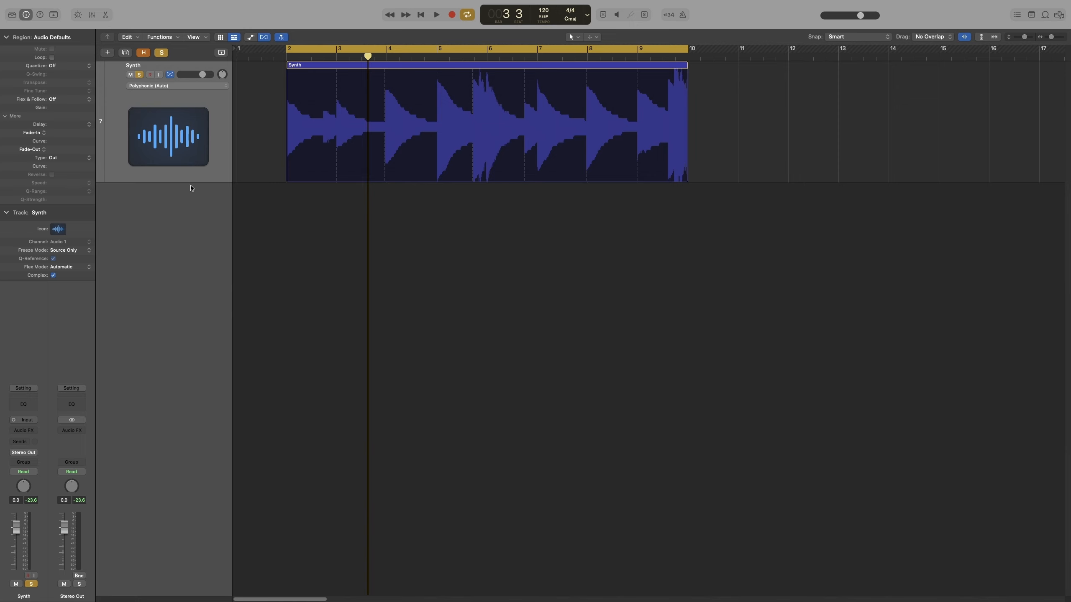
- Make the Synth track taller and set its Flex mode to Tempophone (FX)
left_click_drag(192, 181, 192, 222)
left_click(177, 86)
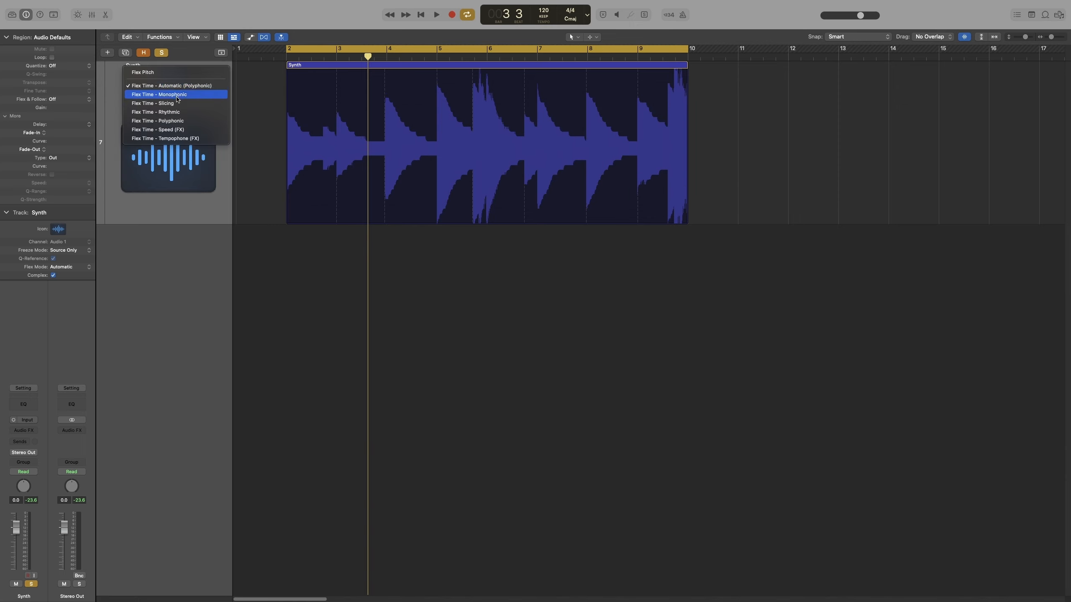
left_click(176, 139)
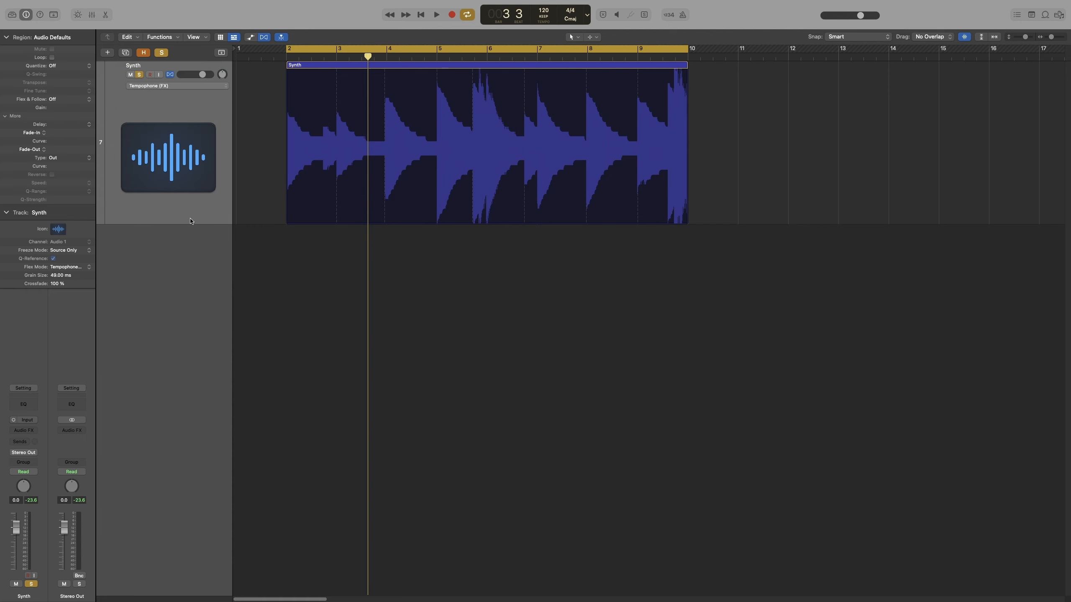
- Play the opening of the unstretched Synth region in Tempophone mode and examine its transients
key("super+Right")
key("super+Right")
key("super+Right")
scroll(226, 258, "left", 5)
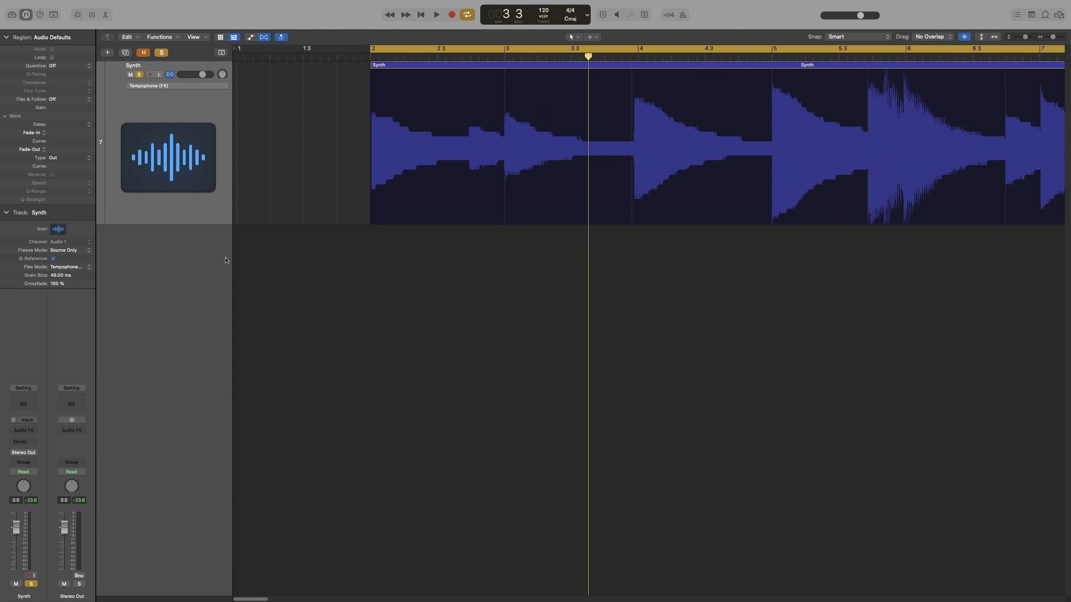
scroll(226, 260, "right", 4)
key("super+Up")
key("super+Left")
key("super+Left")
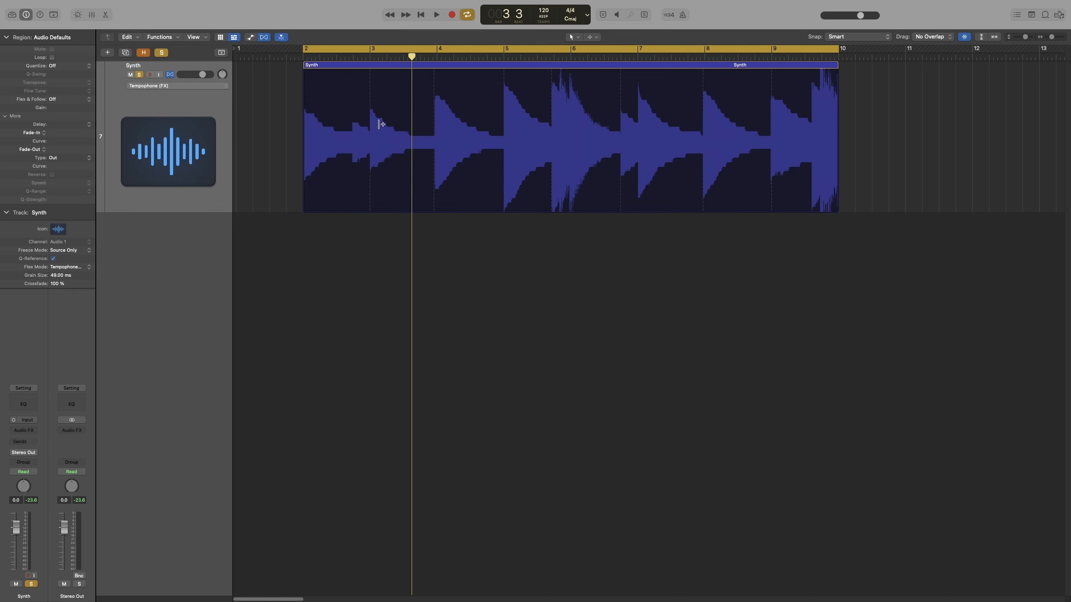
key("space")
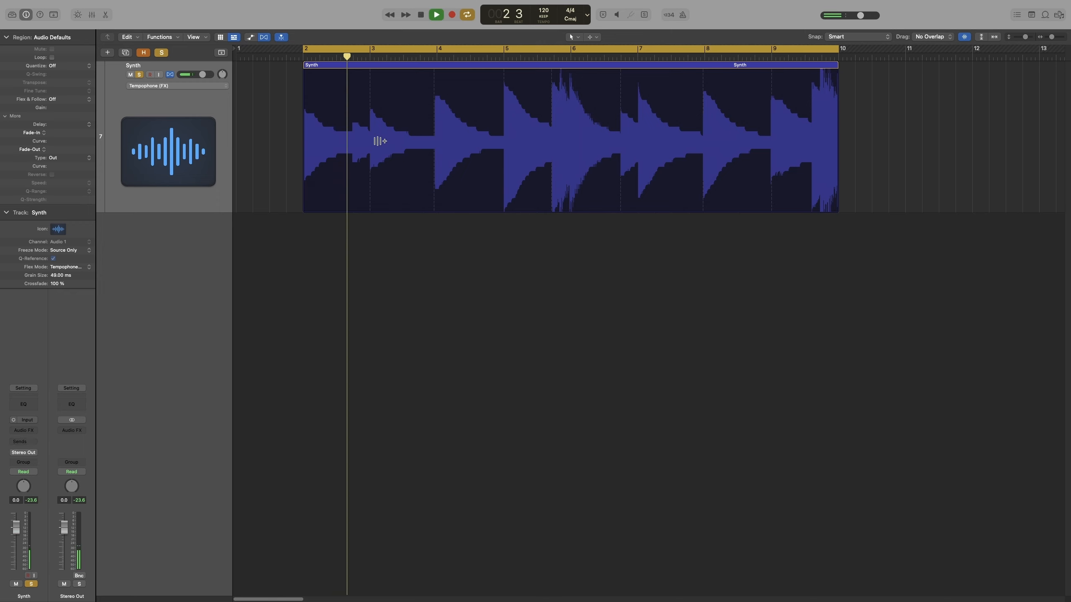
key("space")
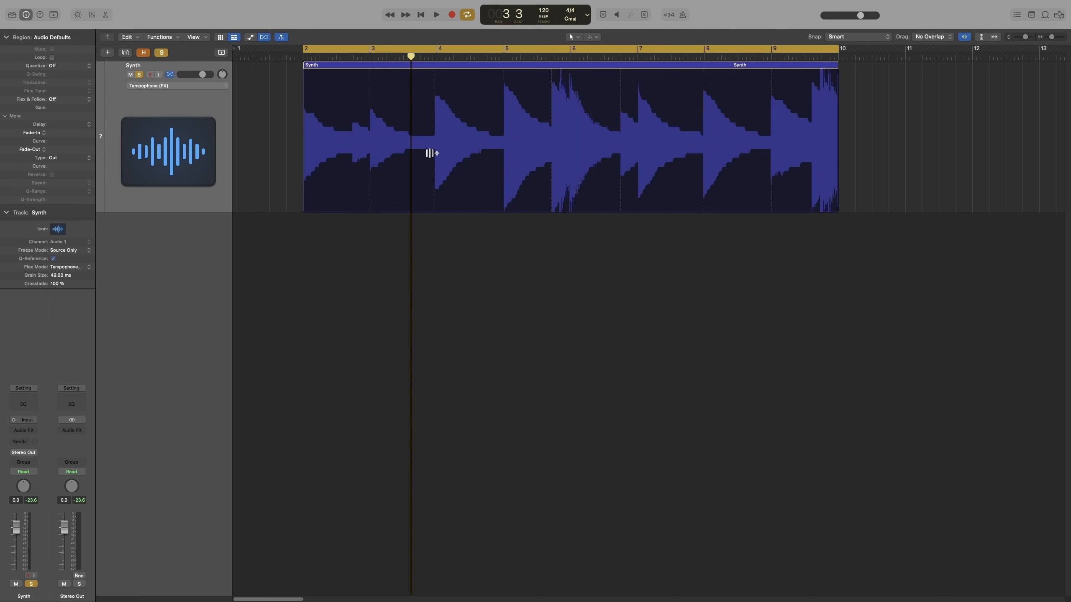
key("space")
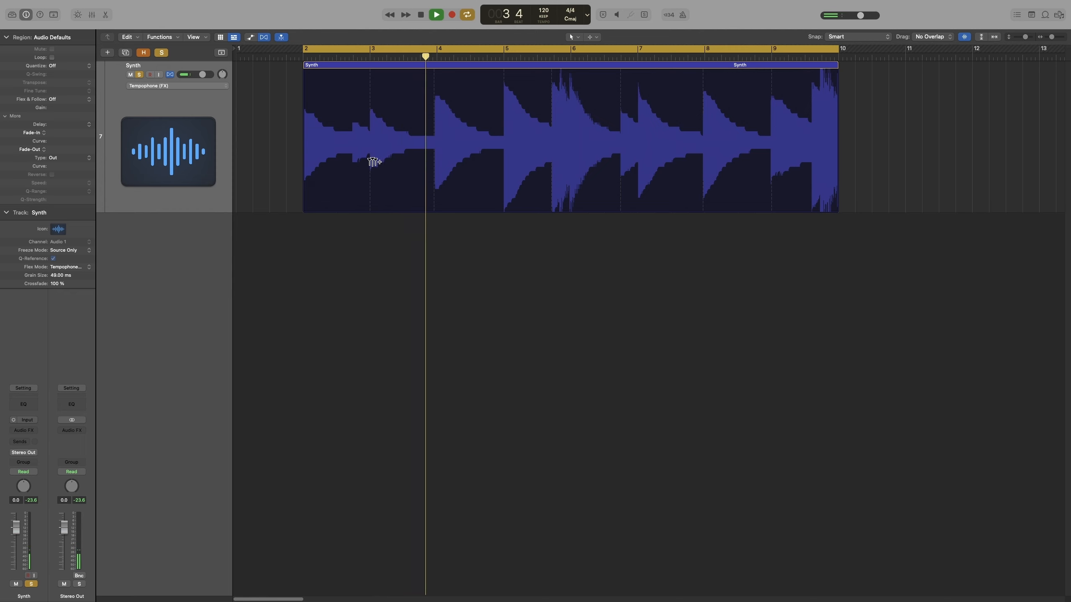
left_click(362, 140)
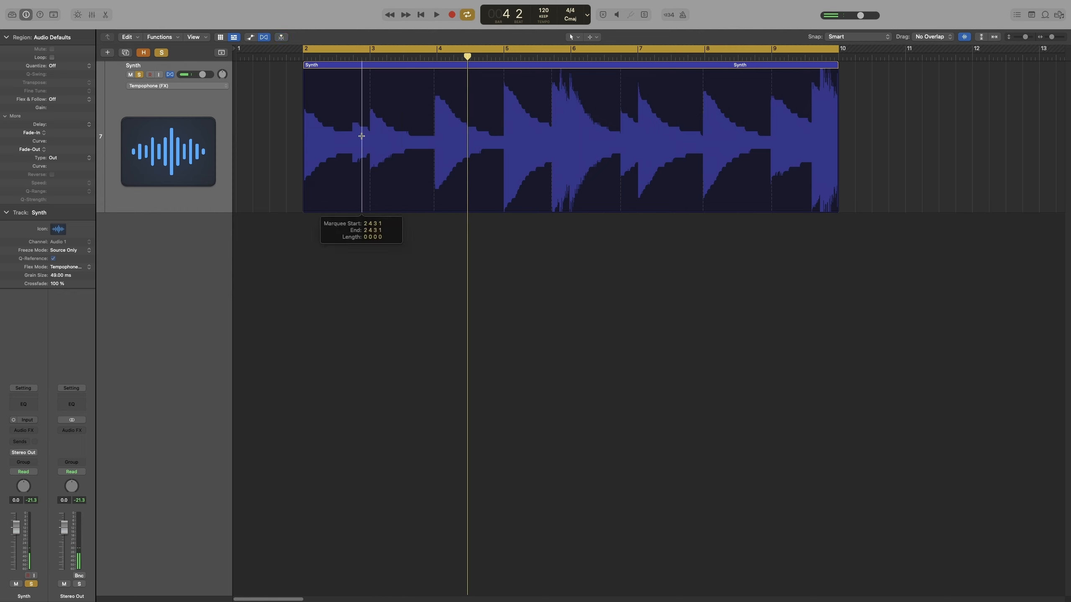
key("space")
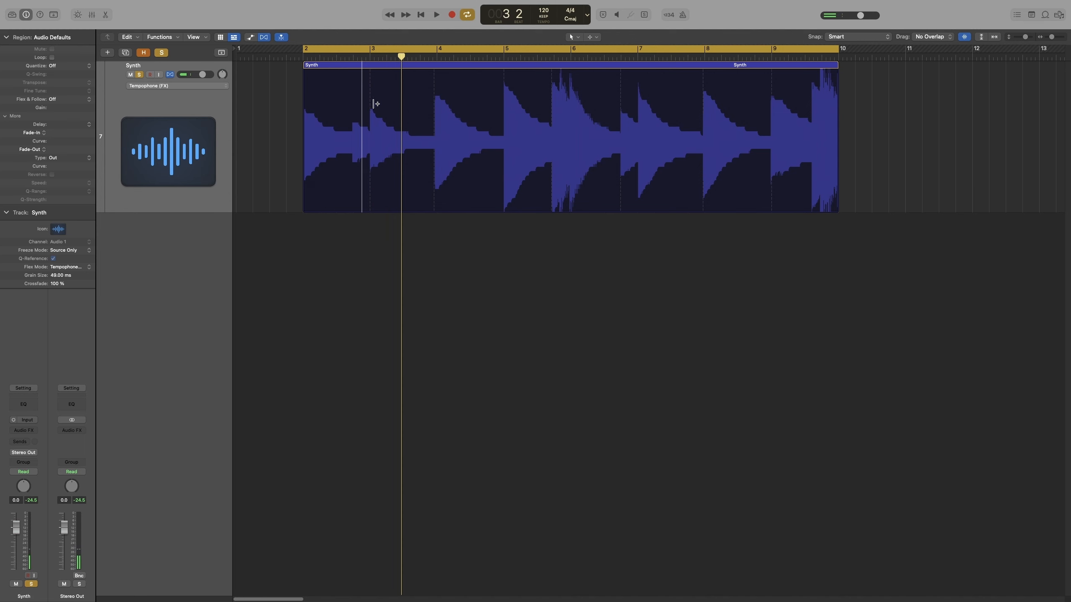
- Add a flex marker at bar 3 of the Synth region, pull it back almost to bar 2, allow the high speed section and play it
left_click(370, 122)
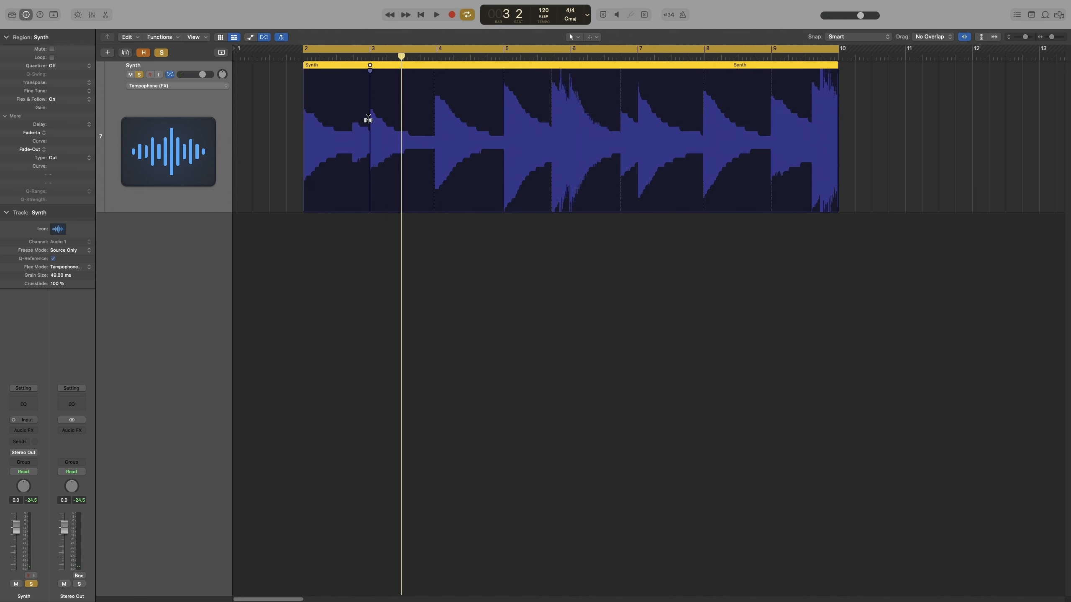
left_click(486, 56)
left_click_drag(359, 73, 305, 82)
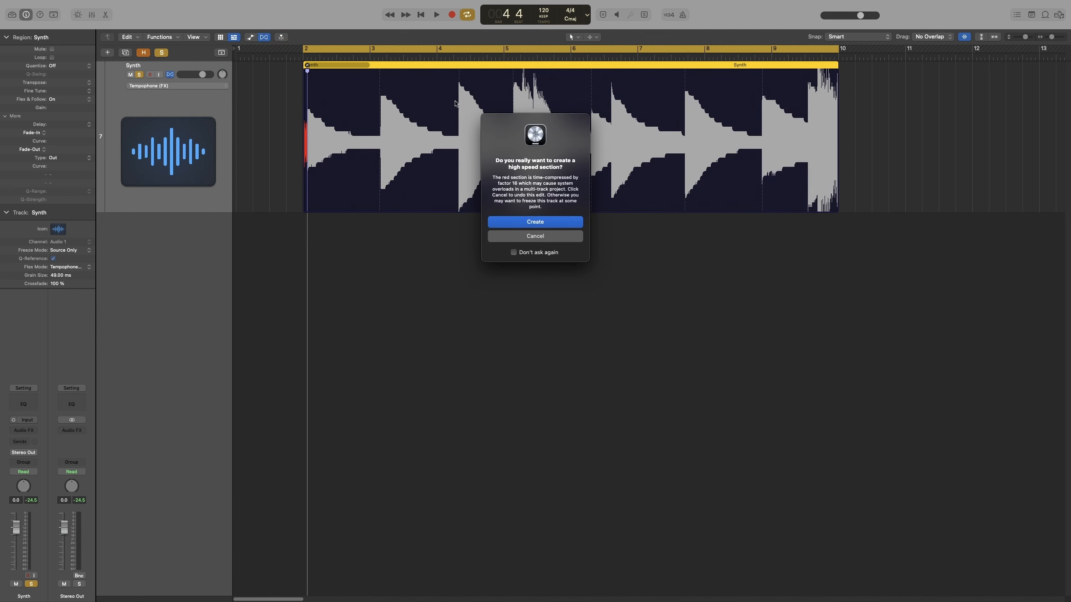
left_click(504, 222)
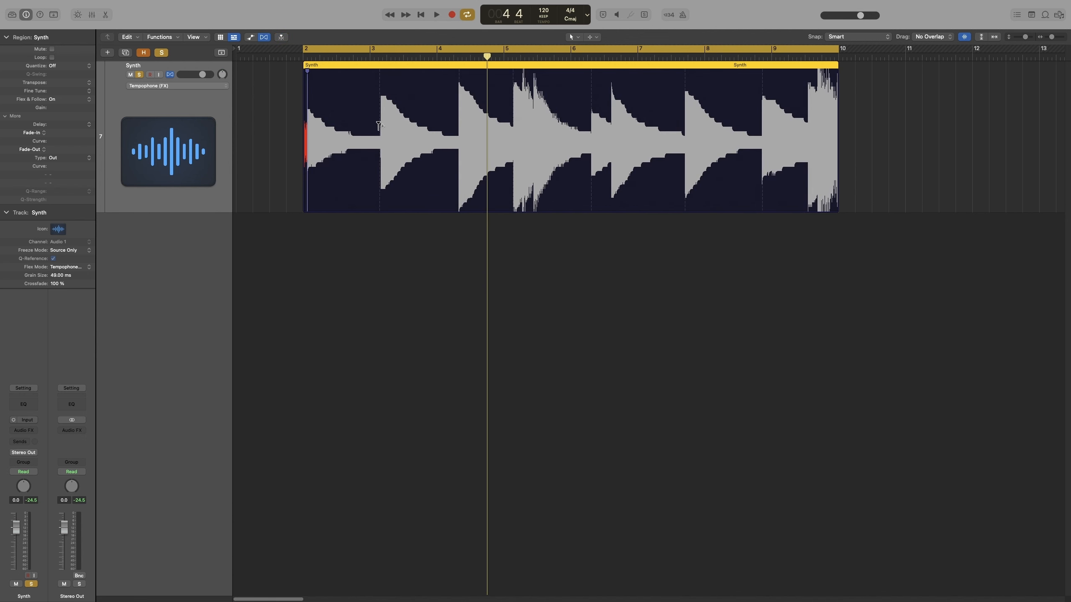
key("space")
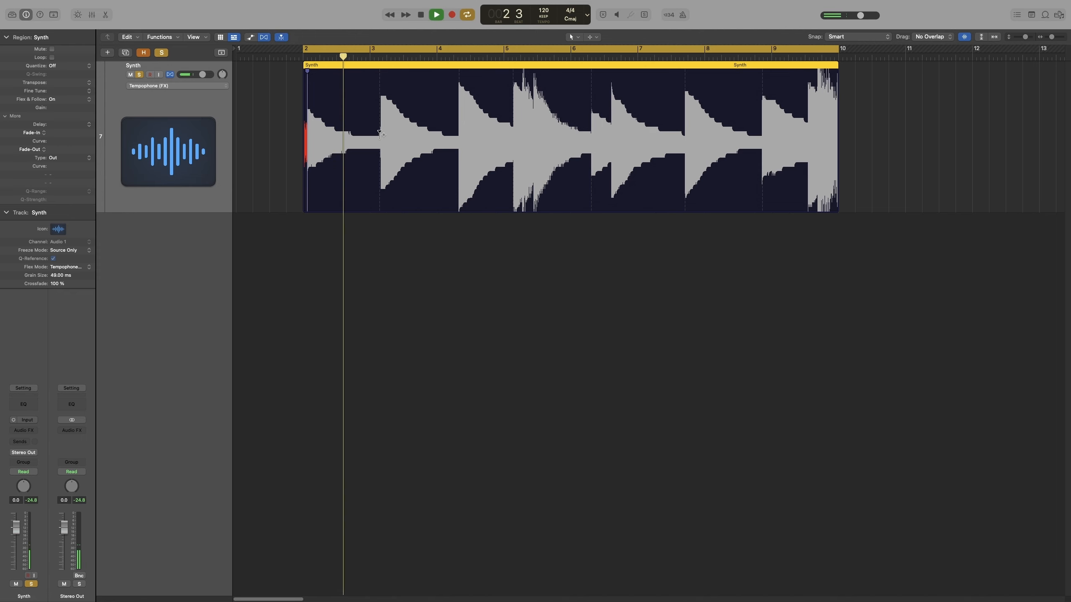
key("space")
- Add a flex marker at the transient just after bar 3, stretch it nearly to bar 10, allow the high speed section and play it
left_click(379, 135)
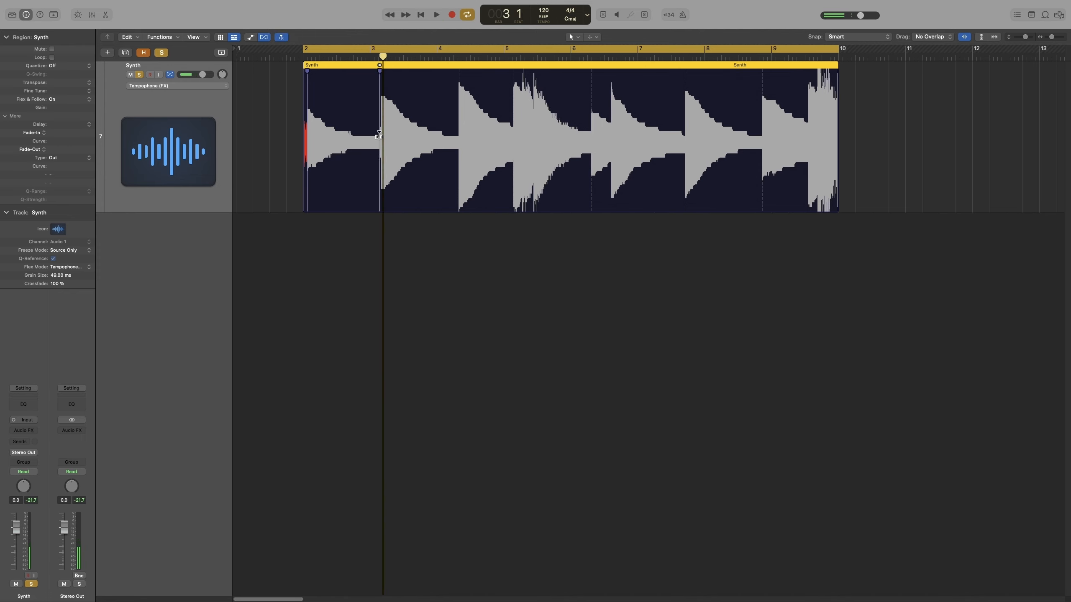
left_click_drag(384, 68, 834, 72)
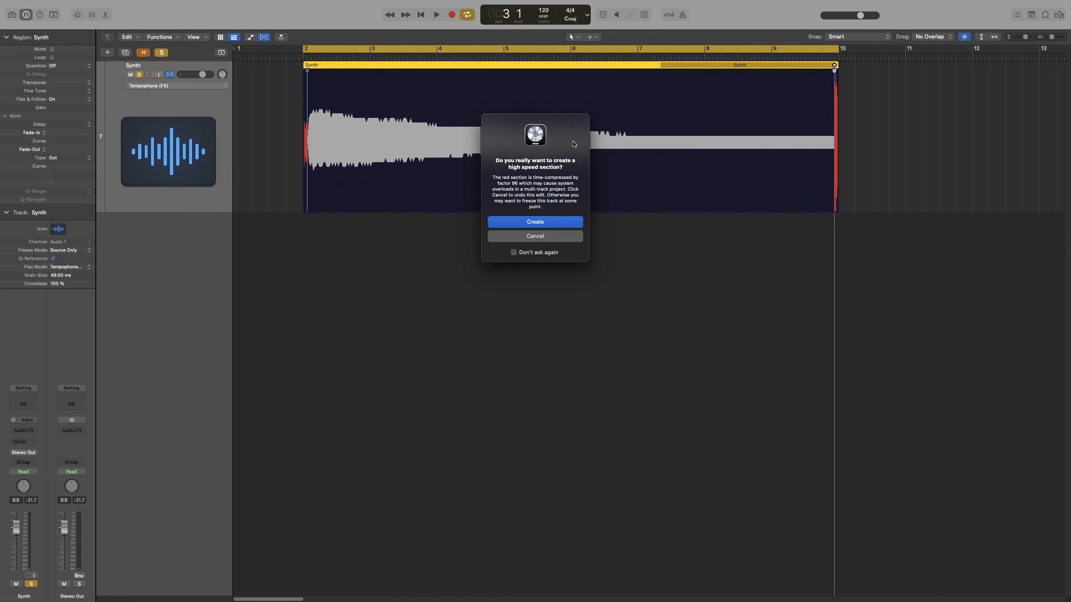
left_click(535, 221)
key("space")
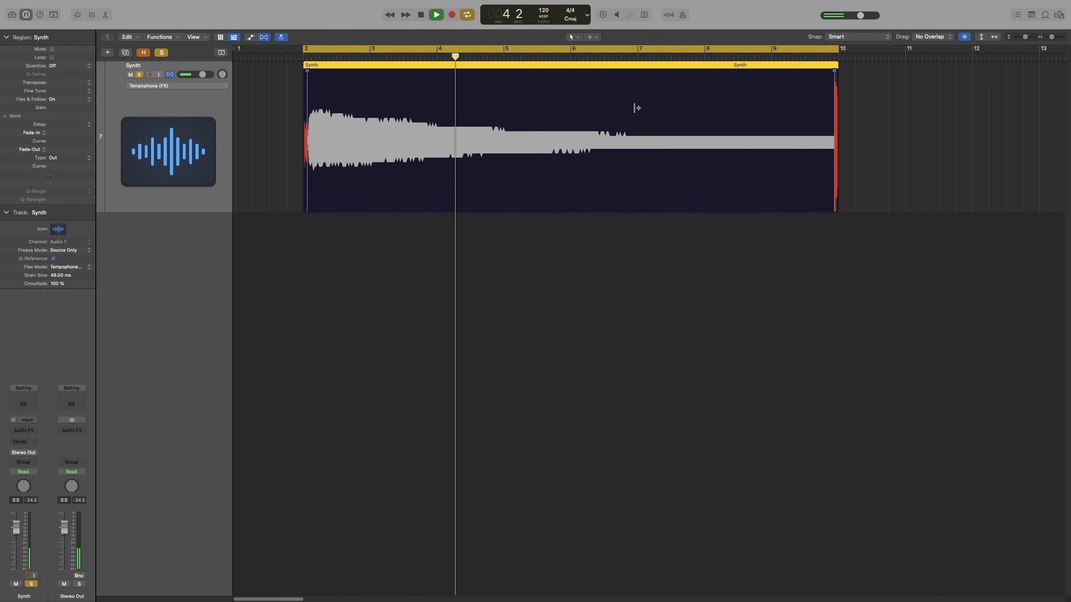
key("space")
- Add a flex marker around bar 5.5, stretch it to just before the region's end, allow the high speed section and play it
left_click(540, 112)
left_click_drag(540, 70, 839, 88)
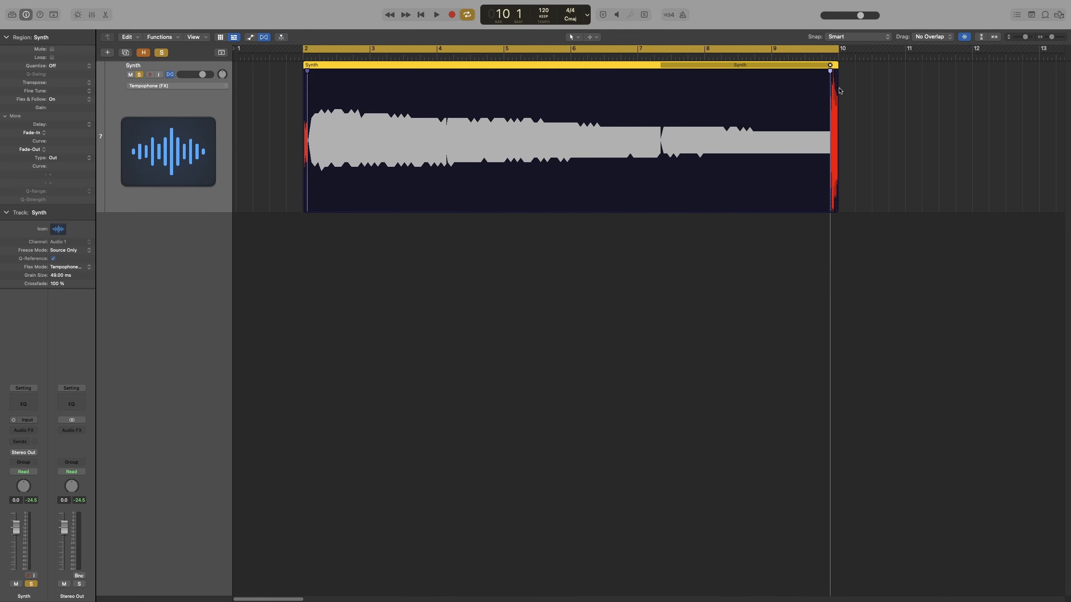
left_click(549, 222)
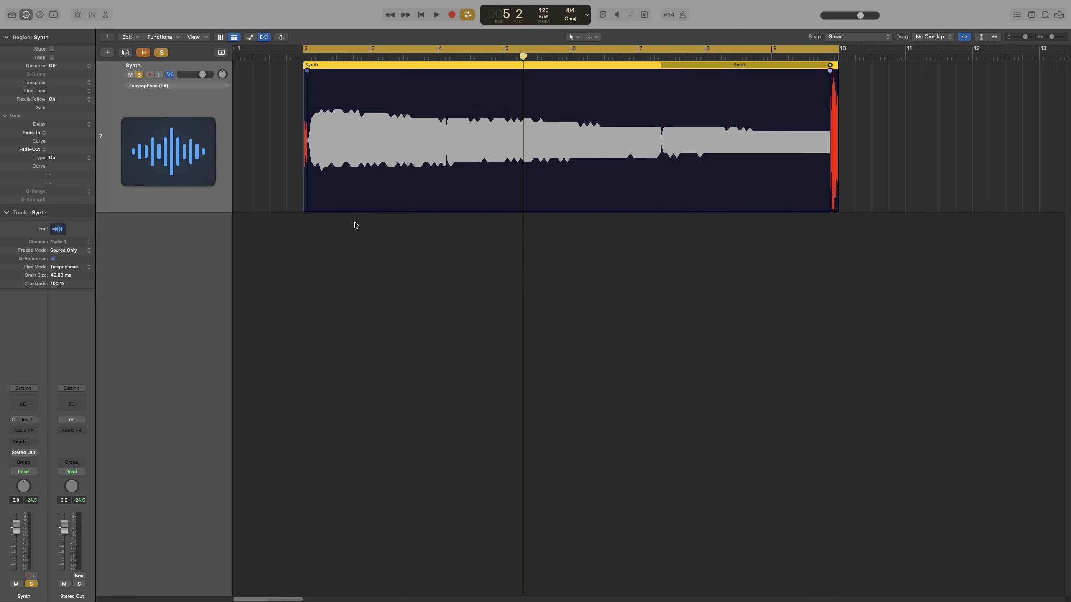
key("space")
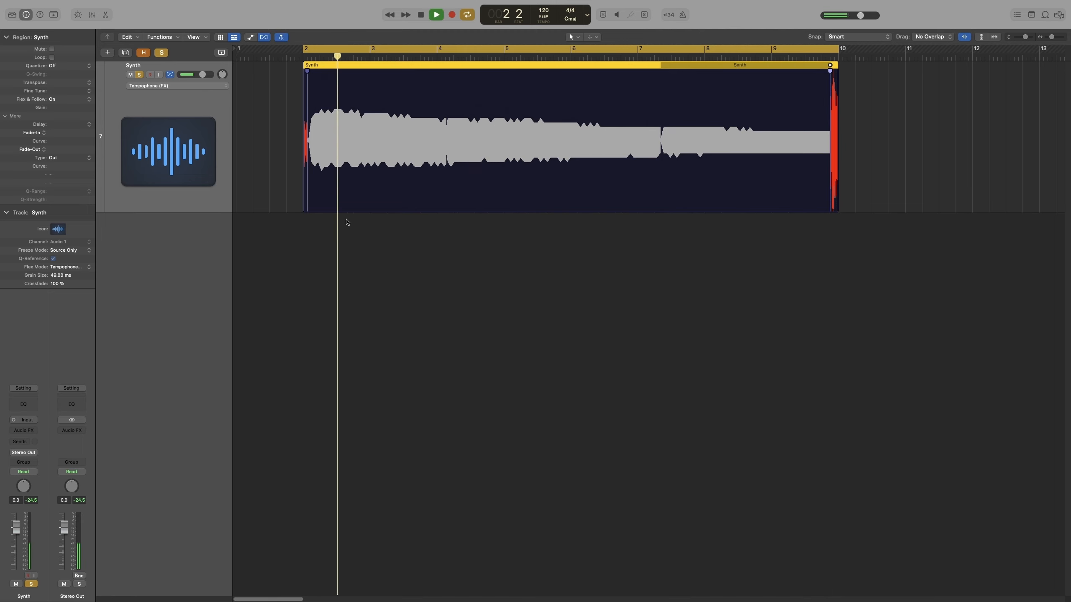
key("space")
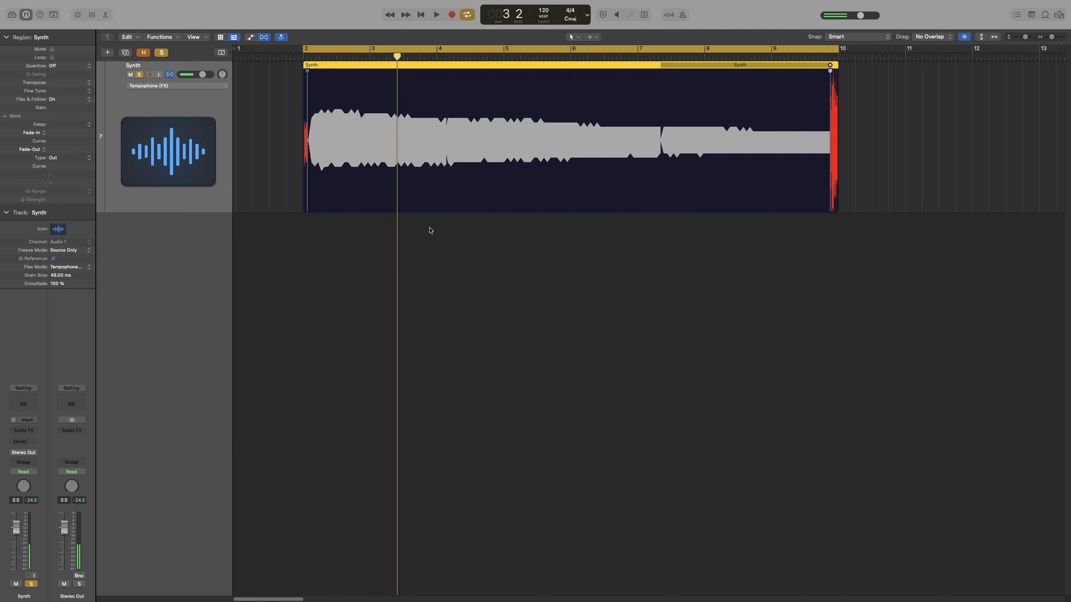
- Fit the Synth region to the window and listen to the stretched audio from bar 2
key("z")
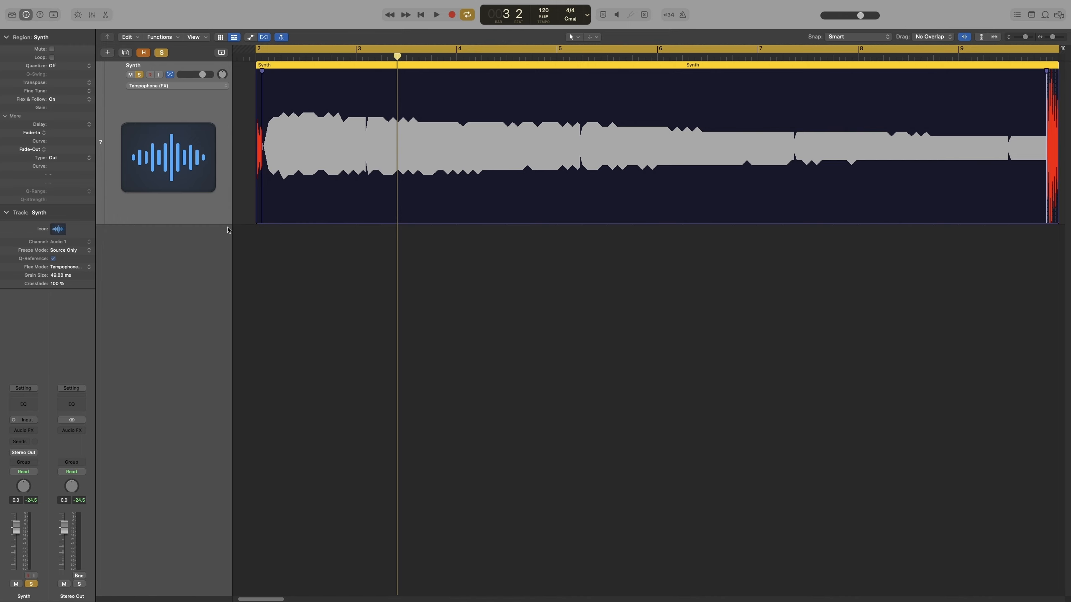
left_click_drag(220, 224, 220, 236)
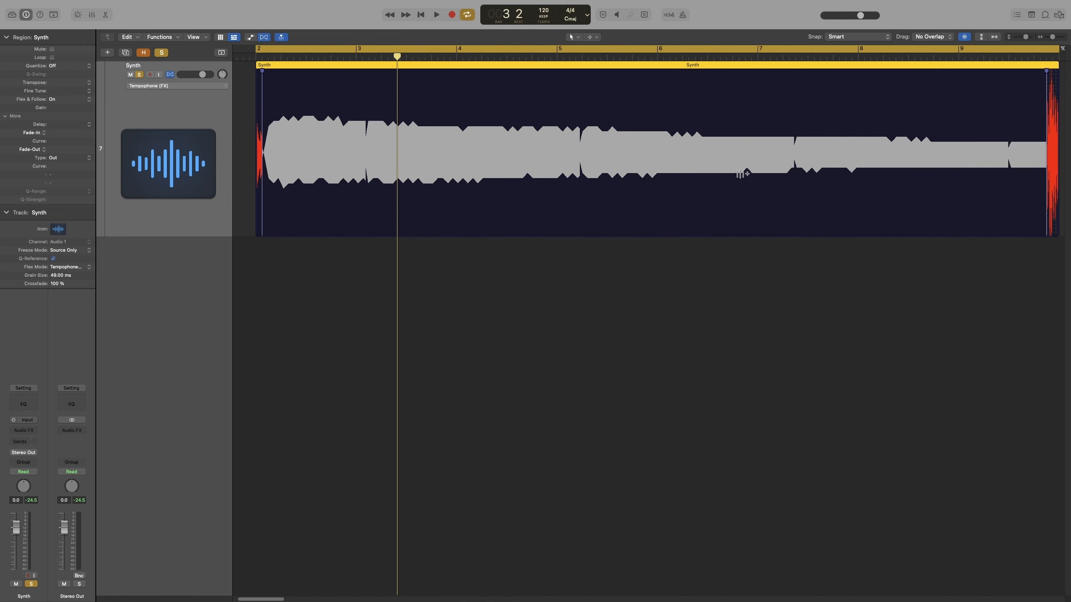
key("space")
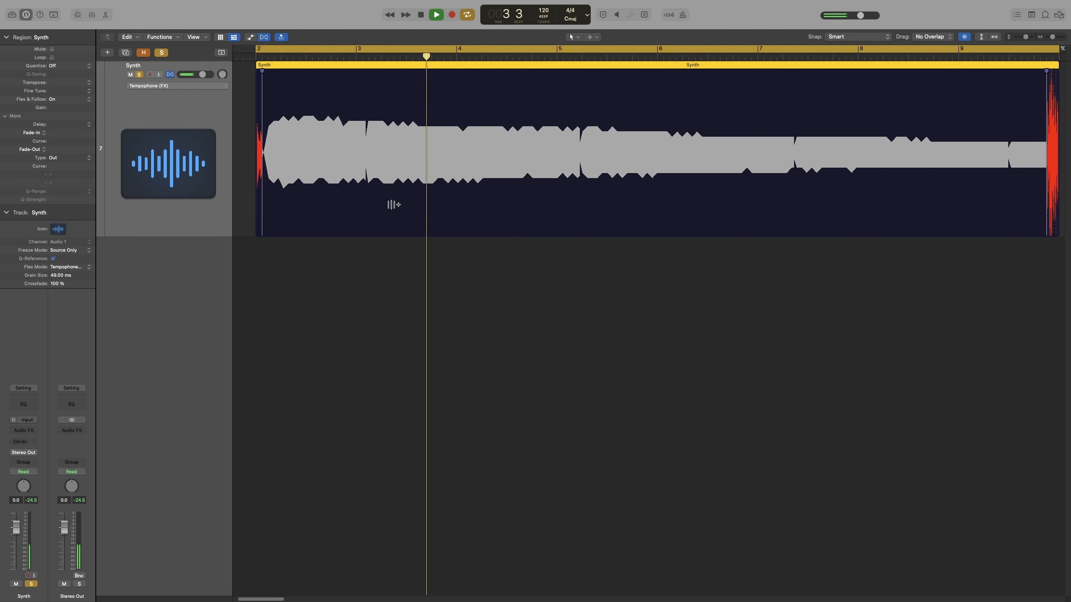
key("space")
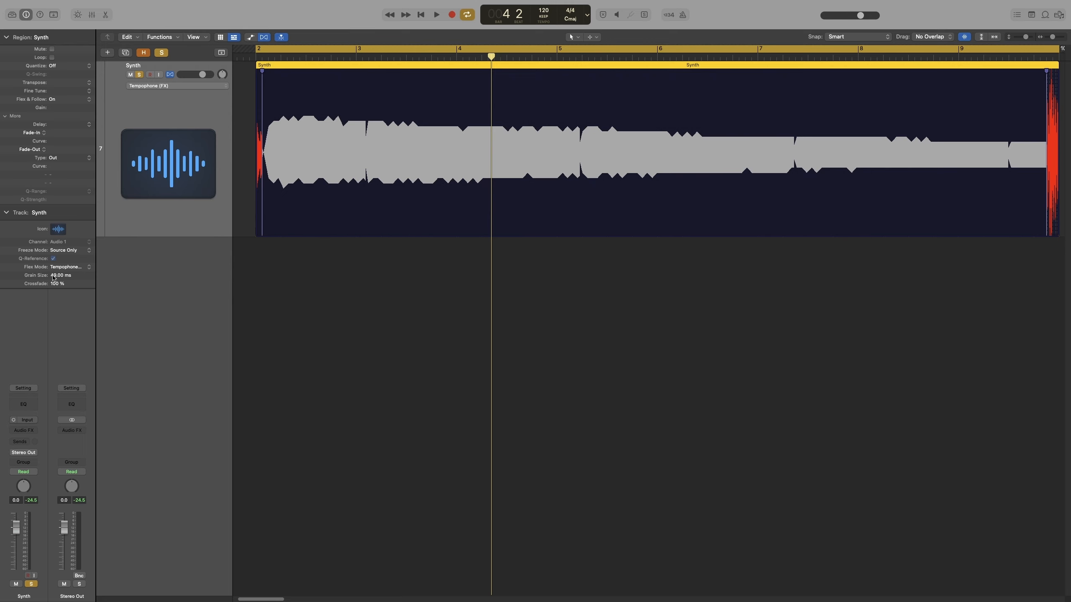
key("space")
key("space")
- Try the Synth track's Tempophone Grain Size at 0.56 ms and at 4.80 ms, playing the result of each
left_click_drag(65, 277, 65, 316)
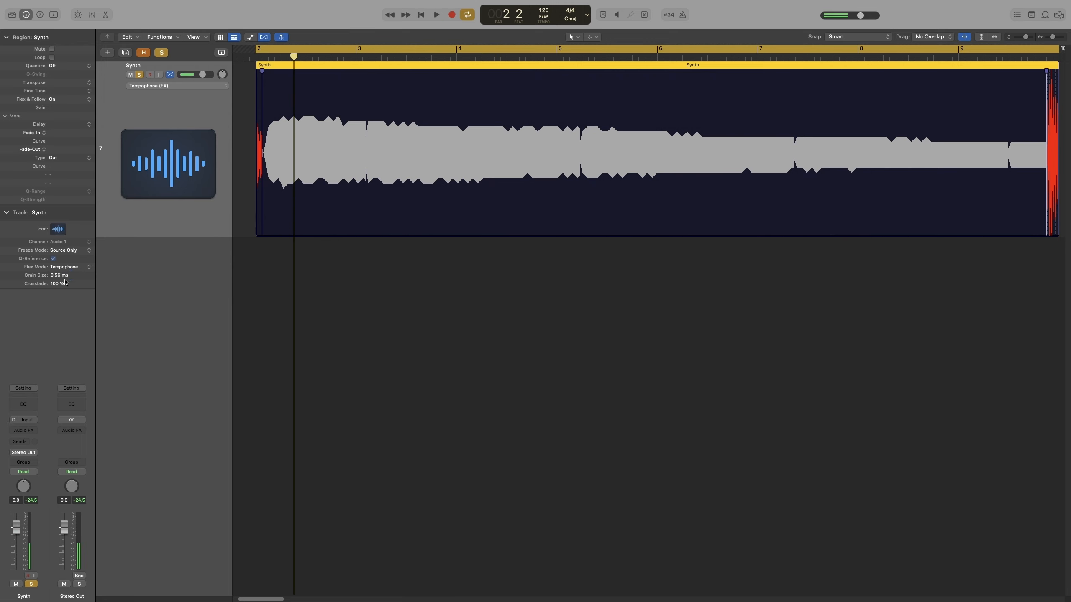
key("space")
key("space")
left_click_drag(57, 275, 65, 234)
key("space")
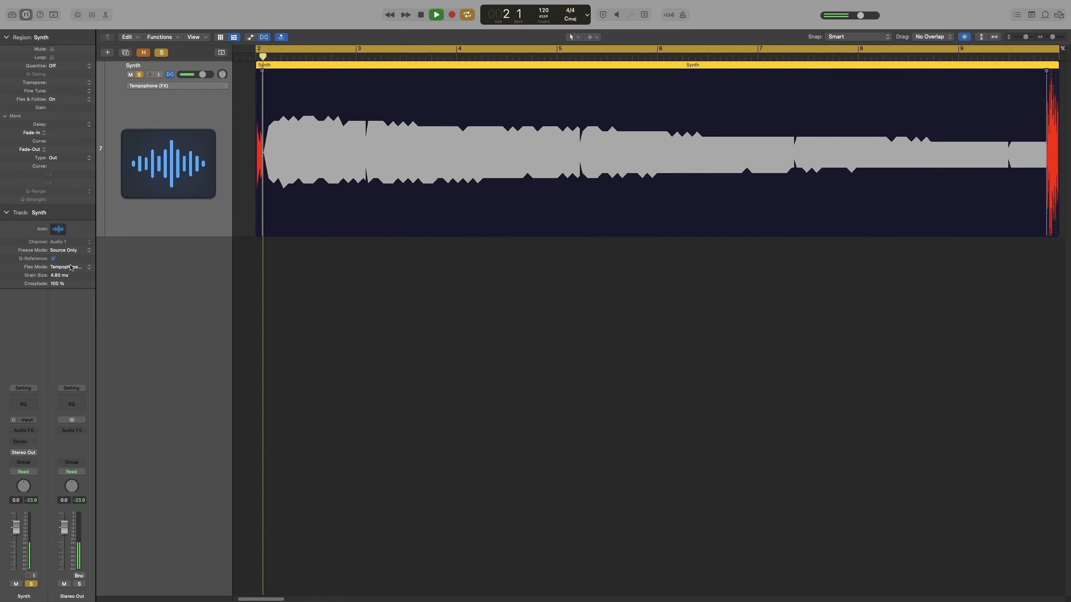
- Set the Synth track's Grain Size to about 41 ms and play the stretched region
left_click_drag(60, 277, 64, 247)
key("space")
key("space")
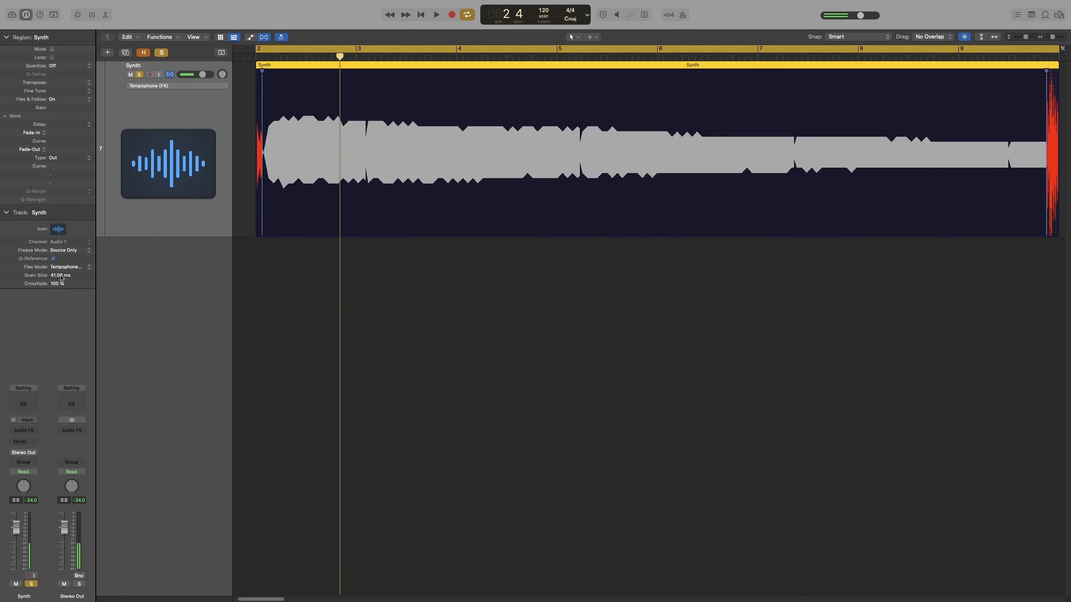
- Try the Synth track's Grain Size at 500 ms, set it to 49 ms and play the stretched region
key("space")
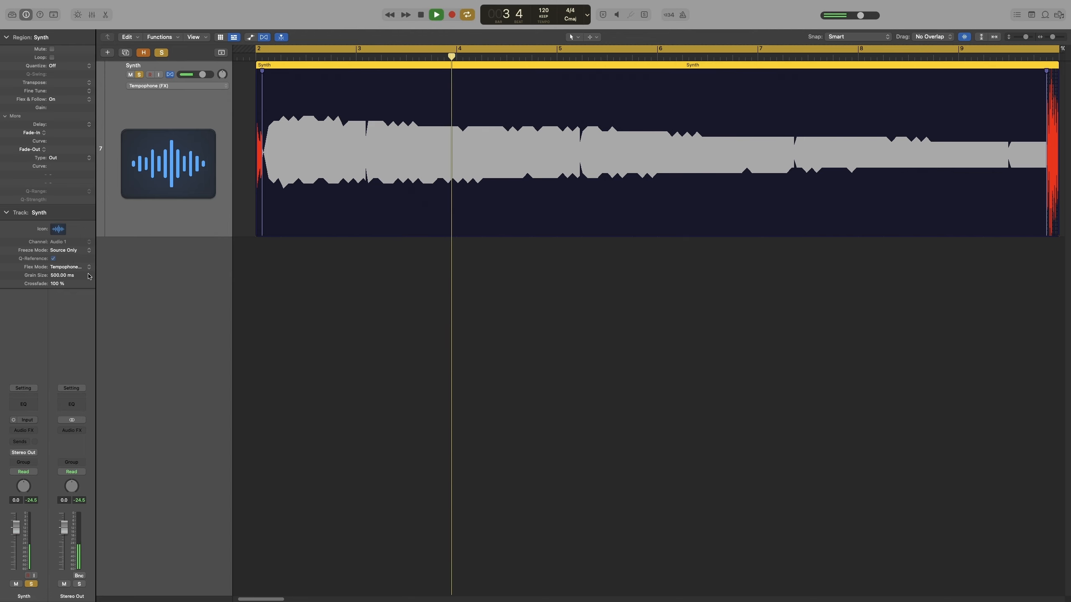
mouse_move(60, 278)
left_mouse_down()
mouse_move(61, 312)
mouse_move(60, 270)
mouse_move(62, 282)
left_mouse_up()
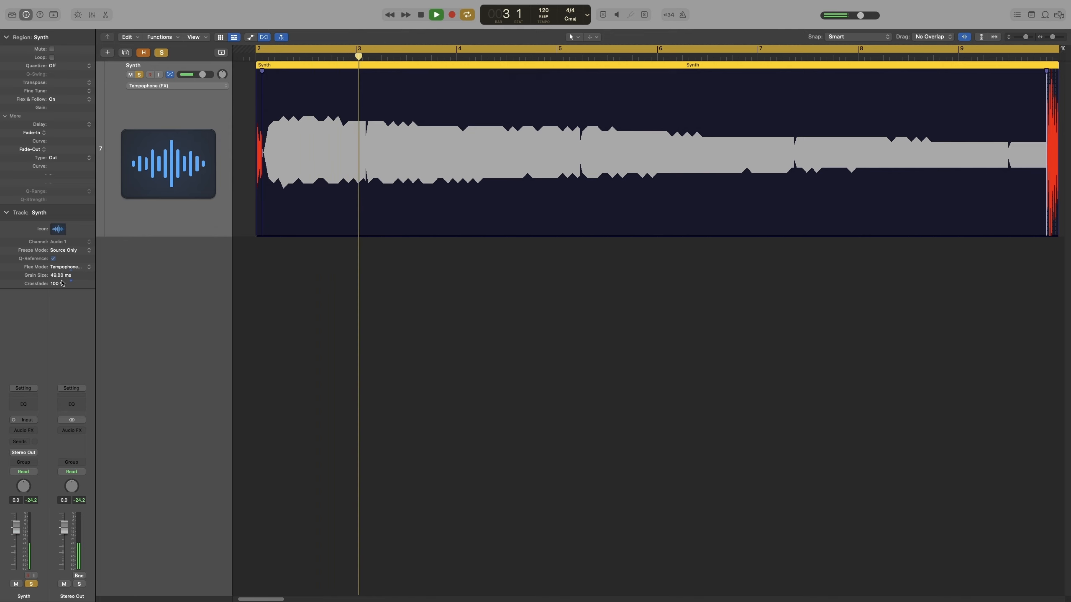
key("Return")
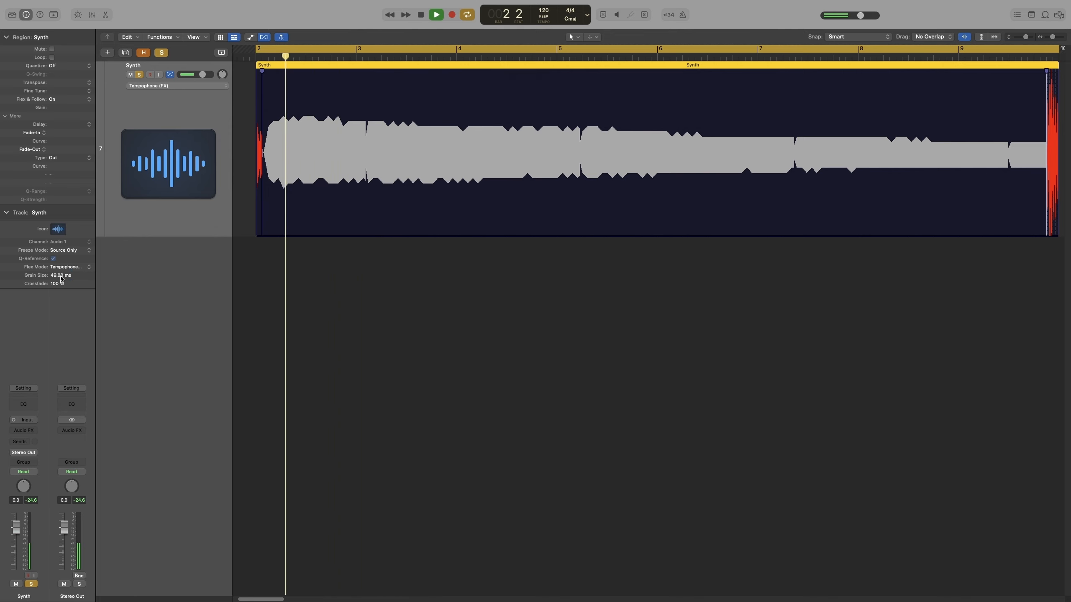
key("space")
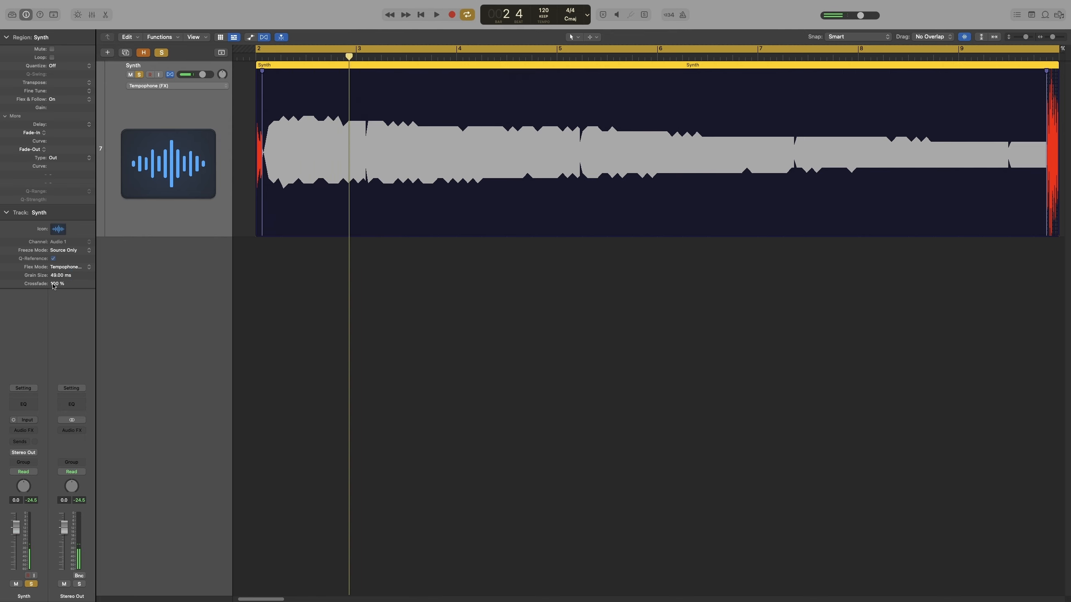
key("space")
key("space")
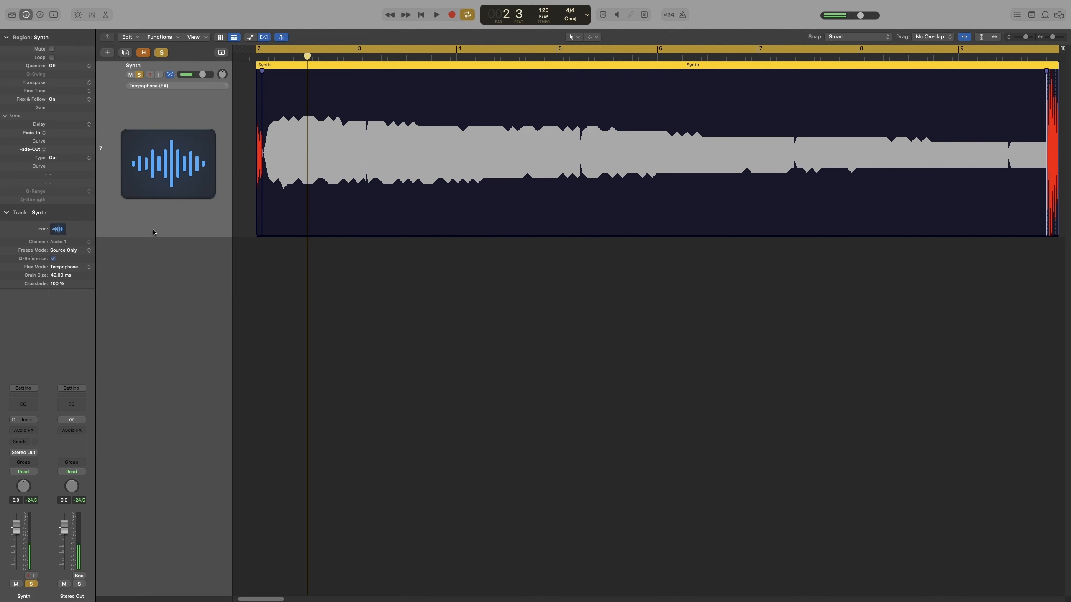
- Insert a Pitch Shifter on the Synth track at -7 semitones and set its Mix to 86% during playback
left_click(33, 431)
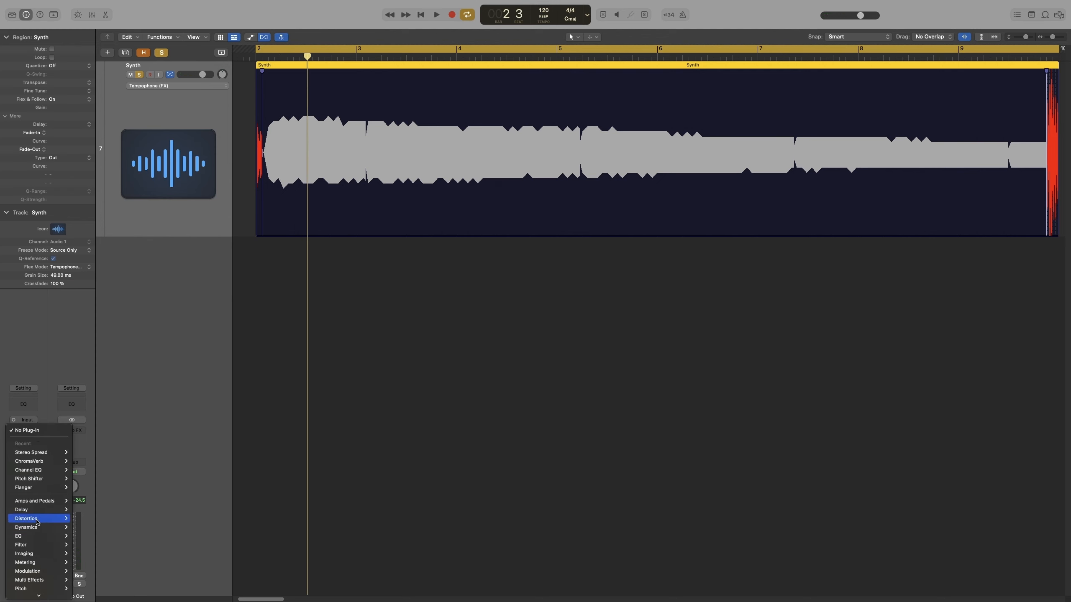
mouse_move(46, 596)
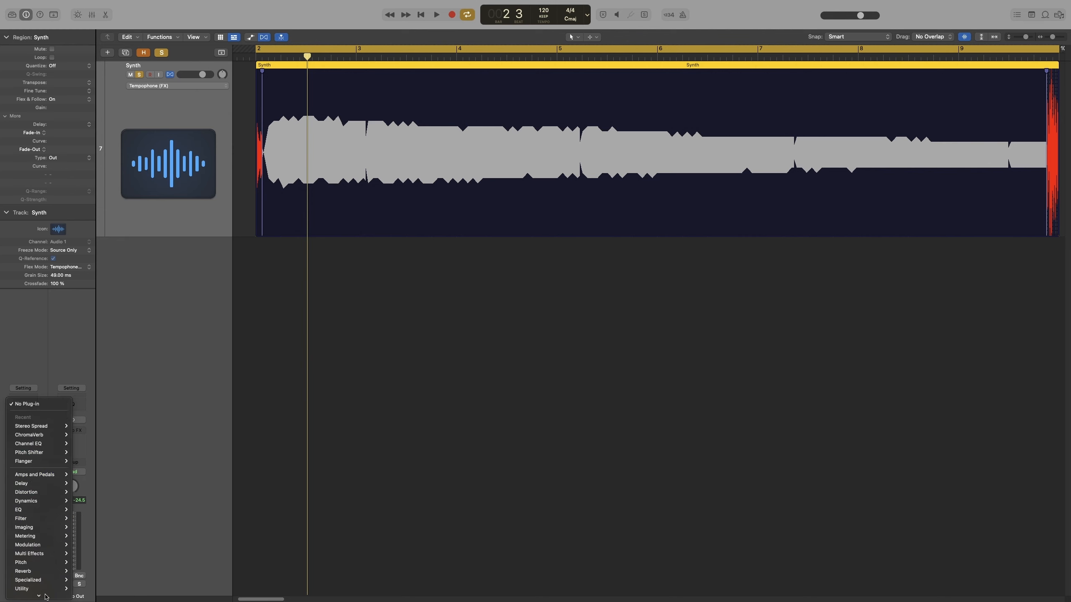
mouse_move(42, 554)
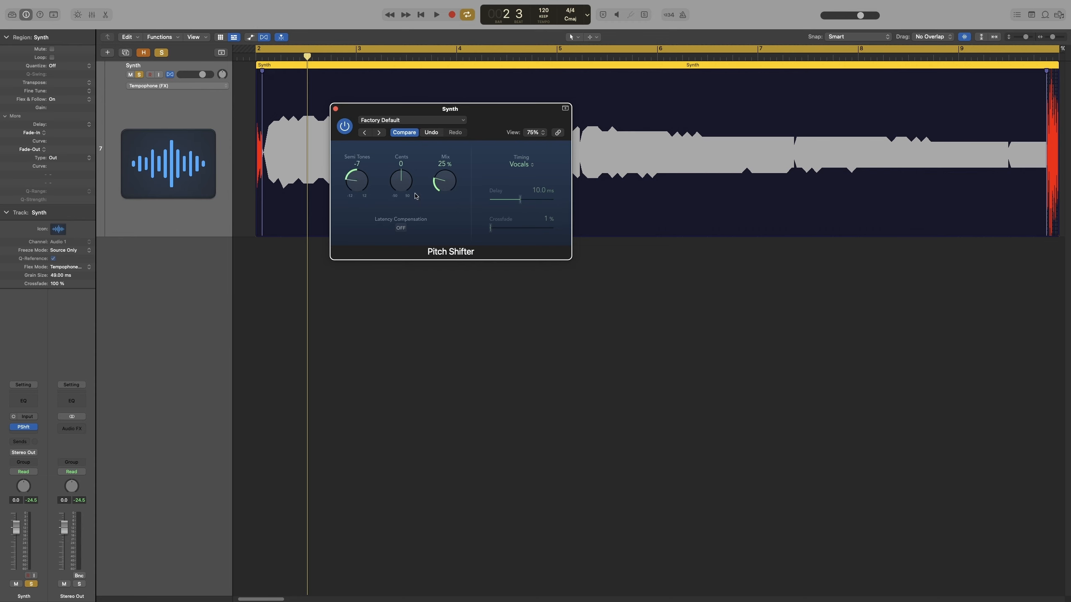
key("space")
left_click_drag(440, 187, 450, 99)
left_click_drag(448, 182, 452, 202)
key("space")
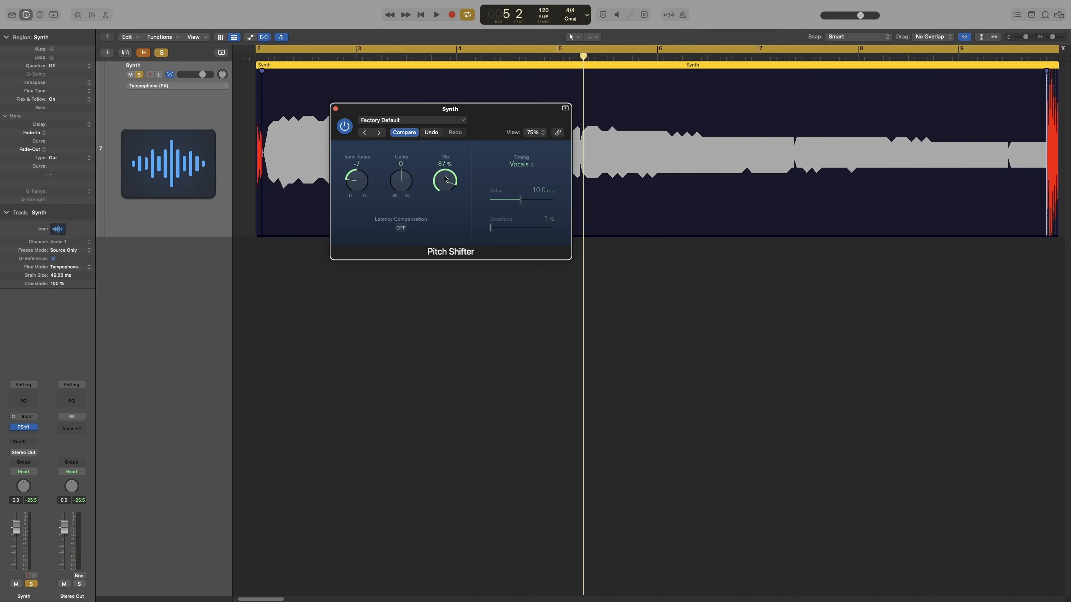
key("space")
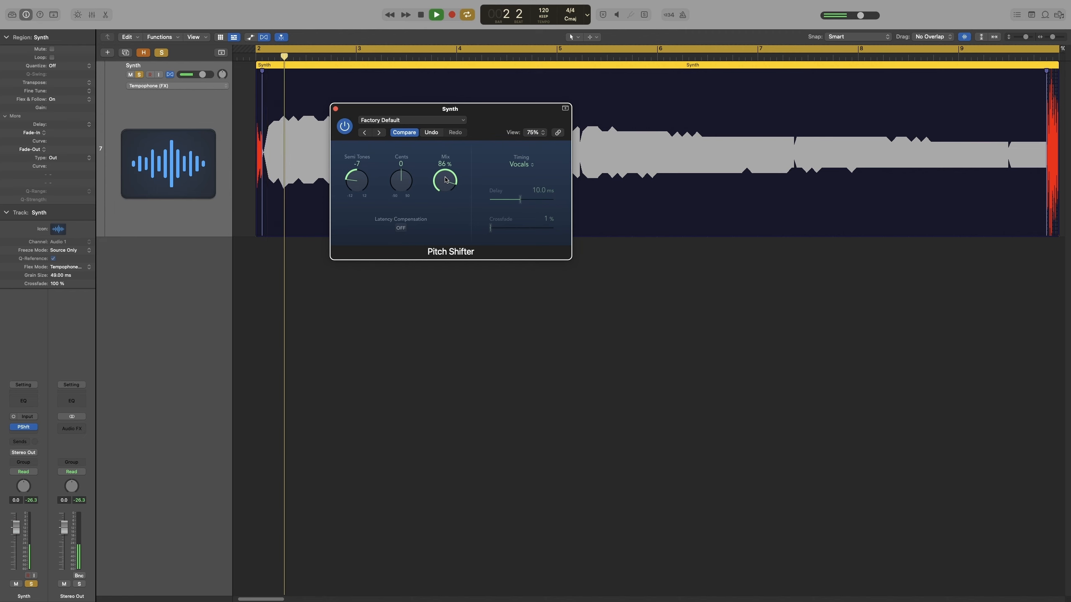
key("space")
- Add ChromaVerb after the Pitch Shifter, choose the Concert Hall type and set Wet to 88% while listening
left_click(23, 427)
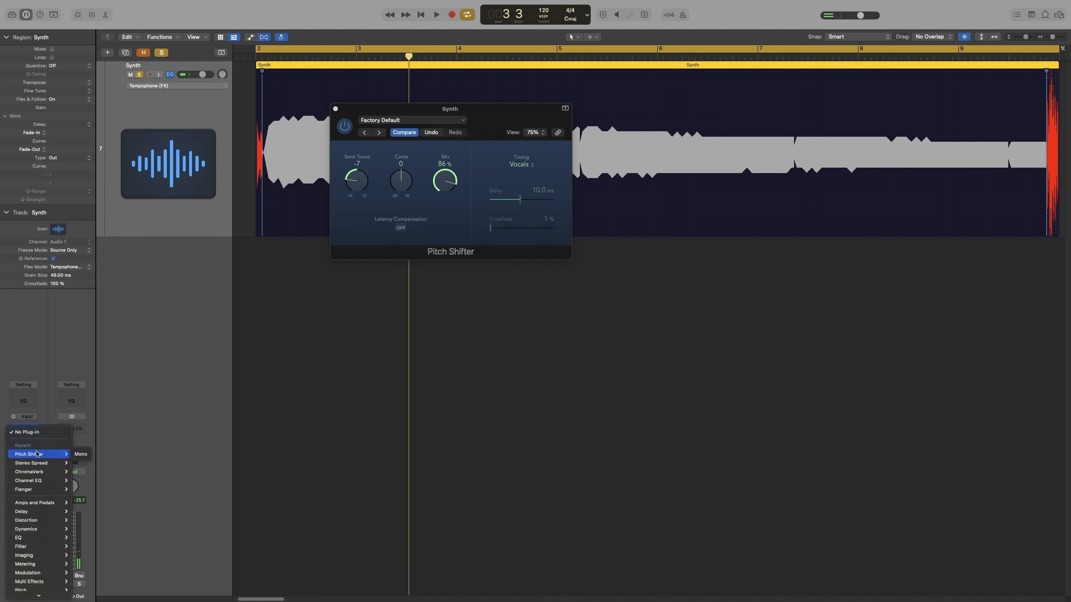
left_click(47, 473)
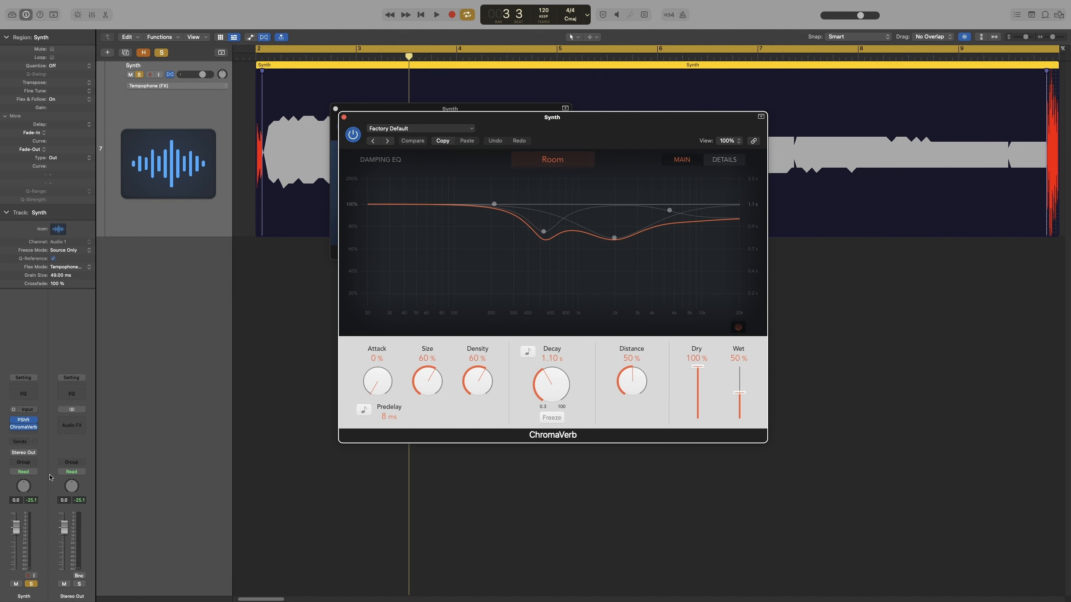
key("space")
left_click(552, 159)
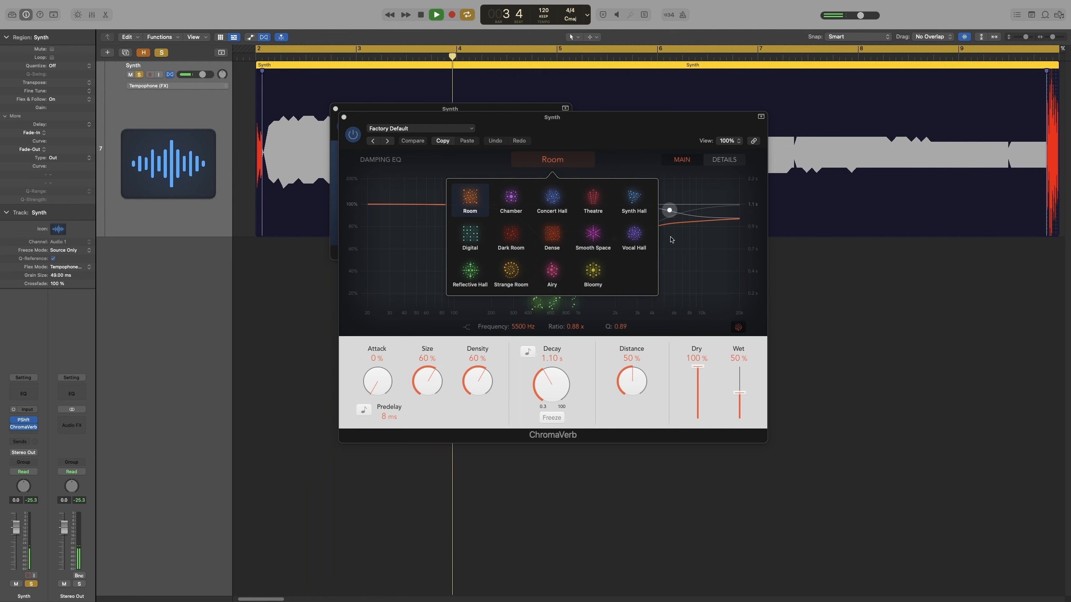
left_click(556, 204)
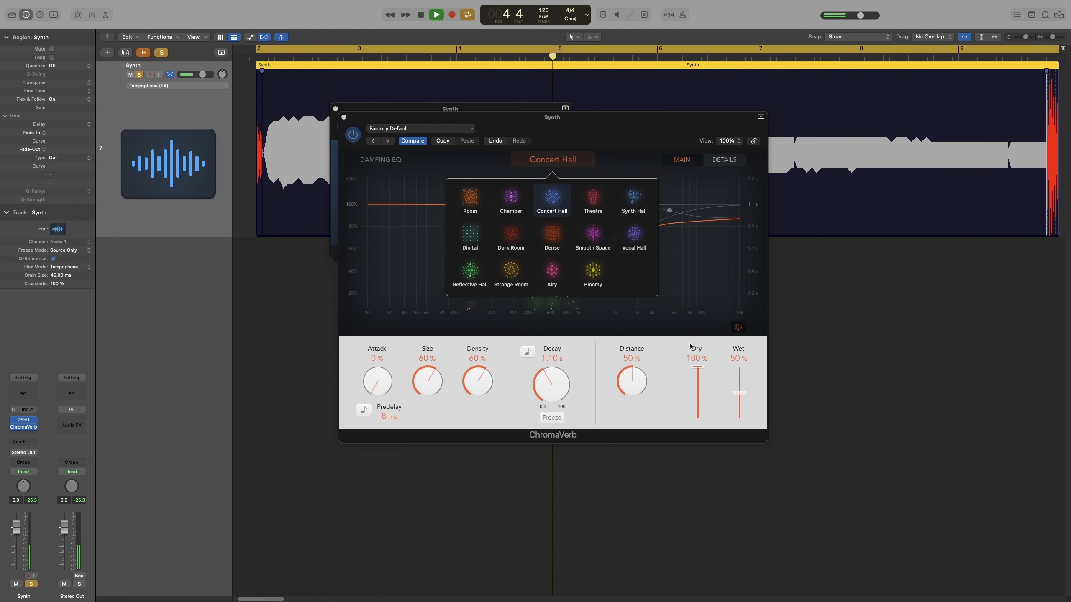
left_click_drag(731, 392, 737, 374)
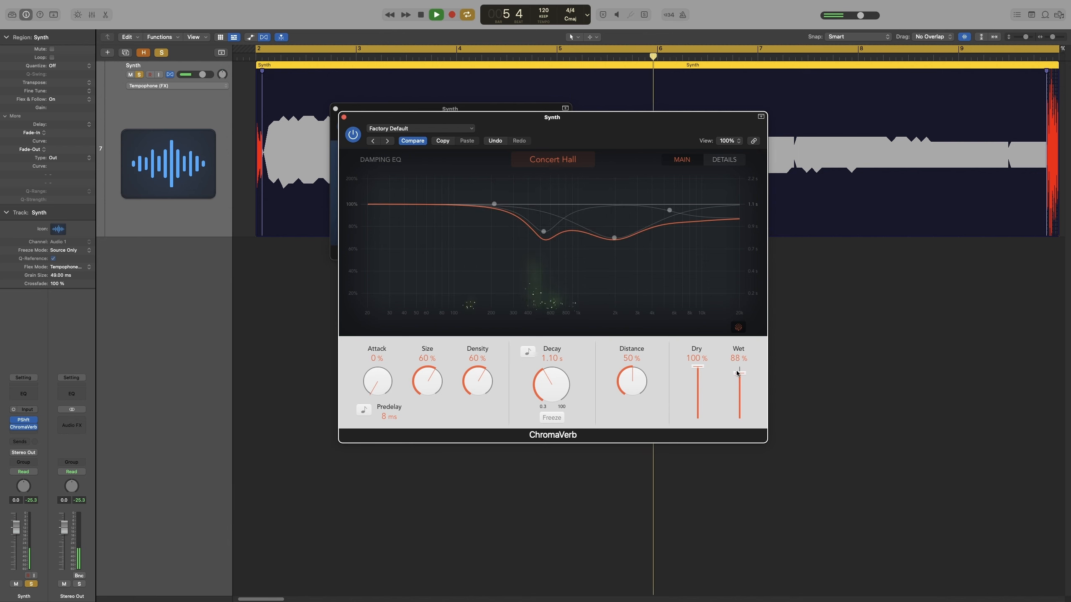
left_click(344, 118)
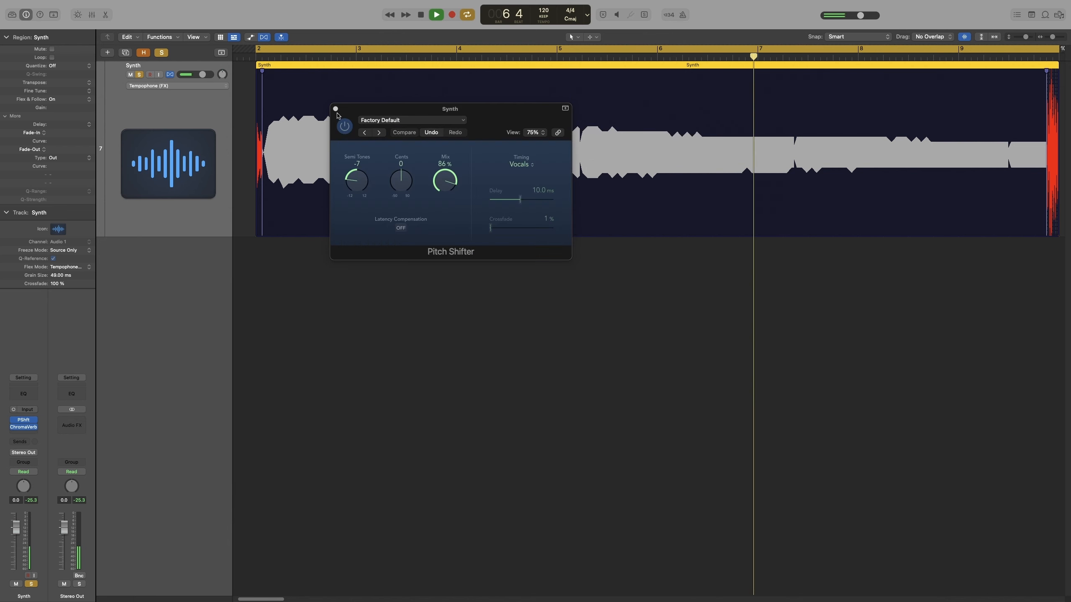
left_click(336, 108)
key("space")
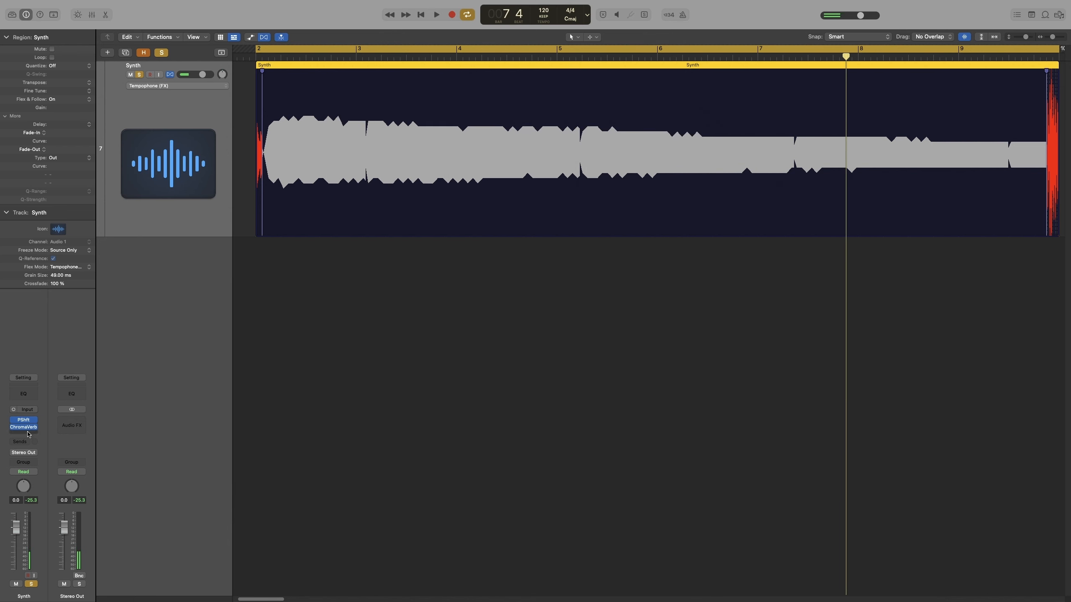
- Add a Stereo Delay to the Synth track and set its output mix to 85% left and 87% right during playback
left_click(29, 433)
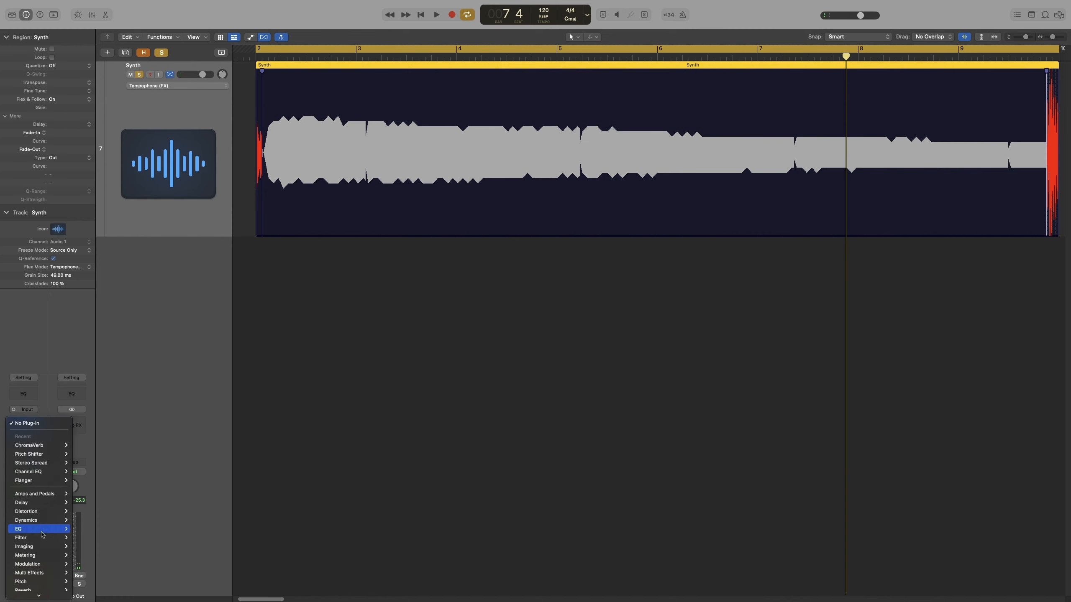
mouse_move(40, 480)
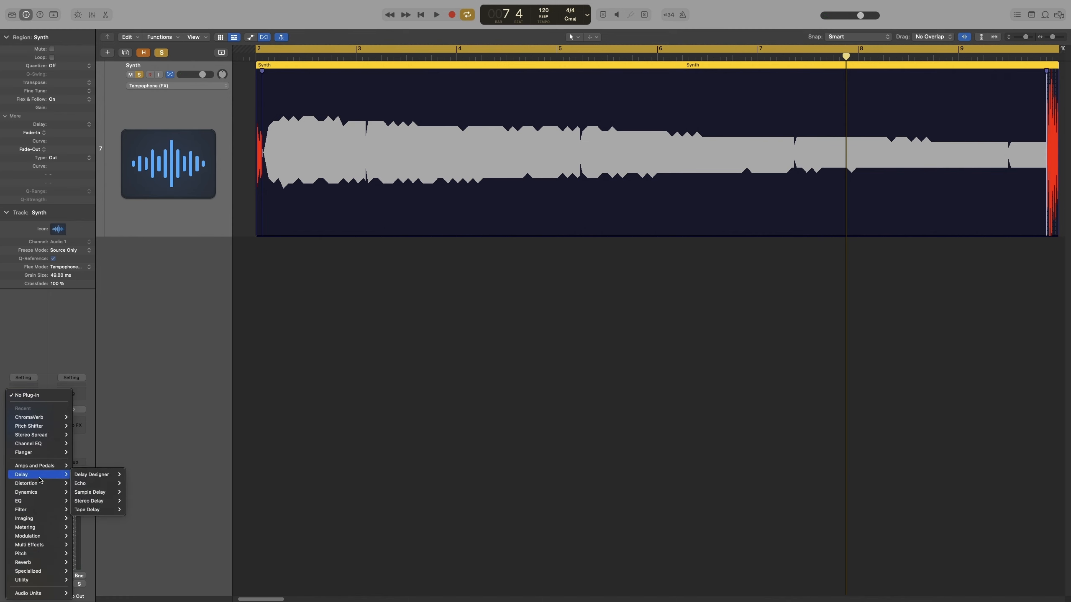
left_click(100, 502)
key("space")
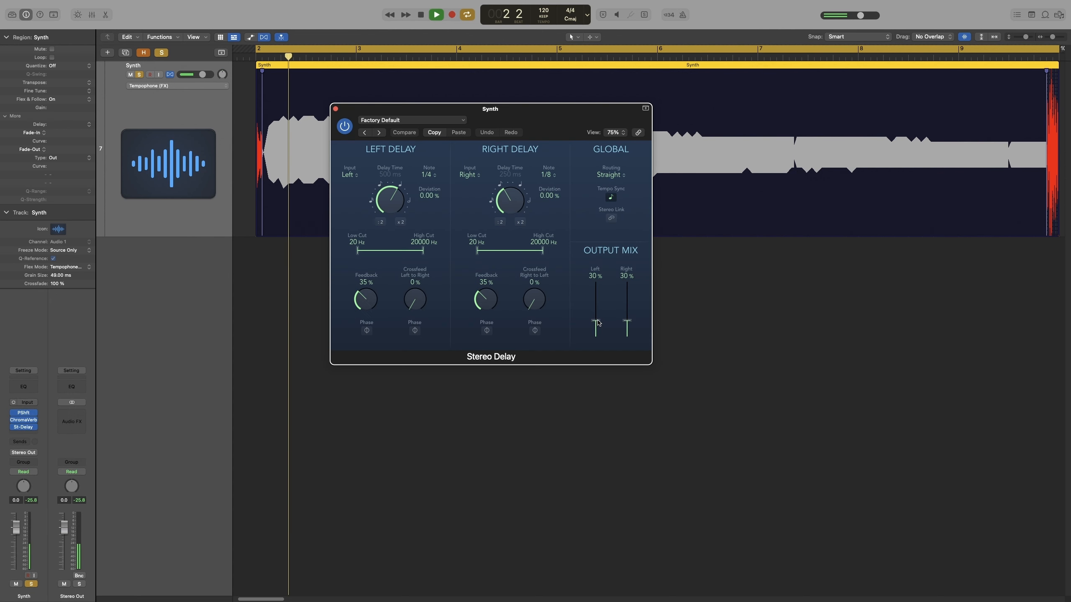
left_click_drag(598, 299, 627, 309)
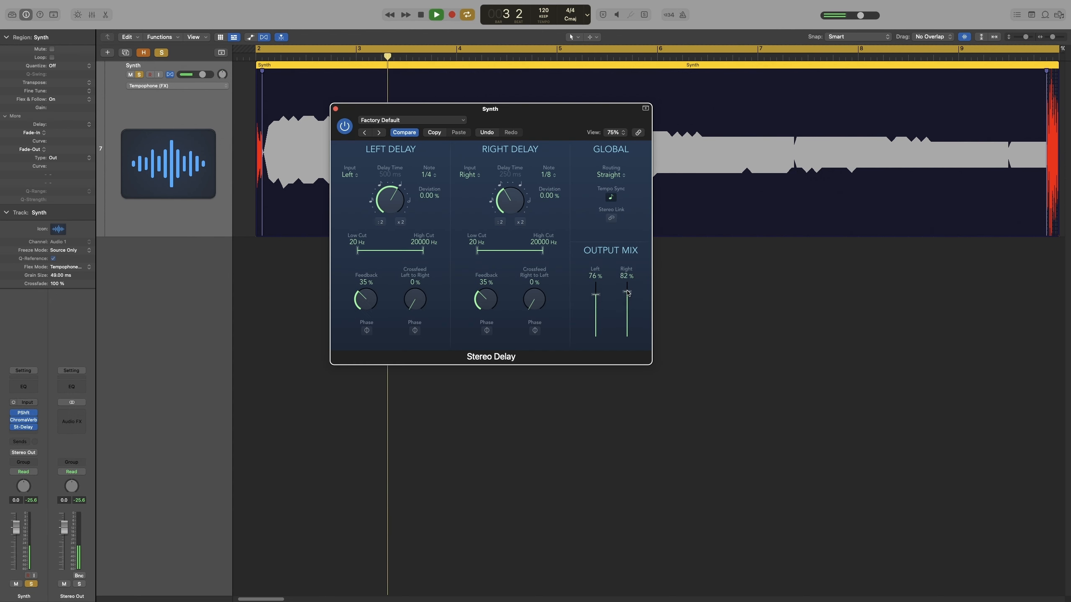
key("space")
key("space")
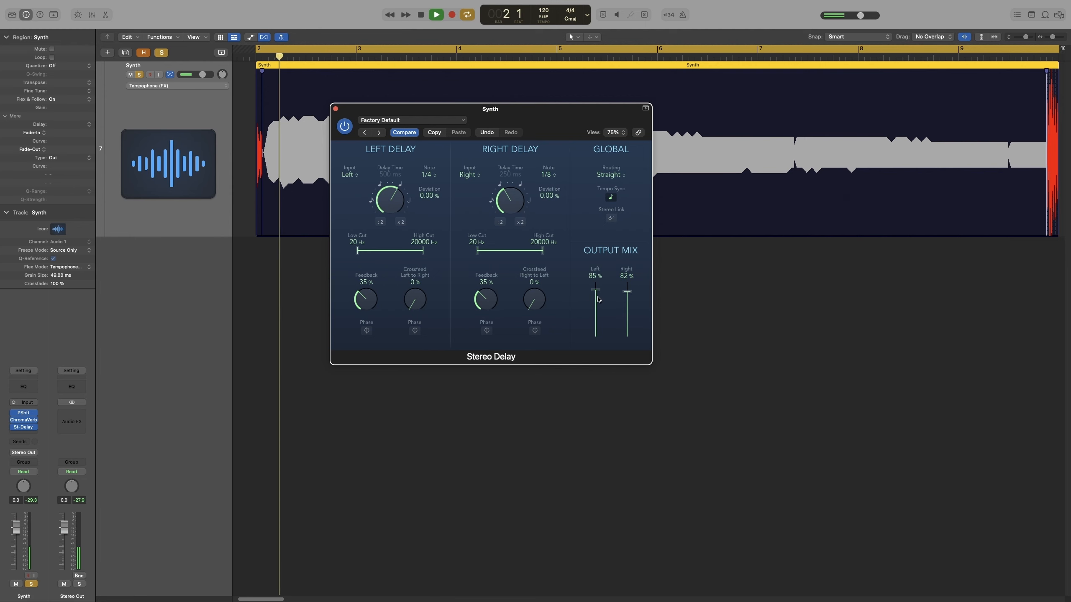
left_click_drag(627, 292, 626, 292)
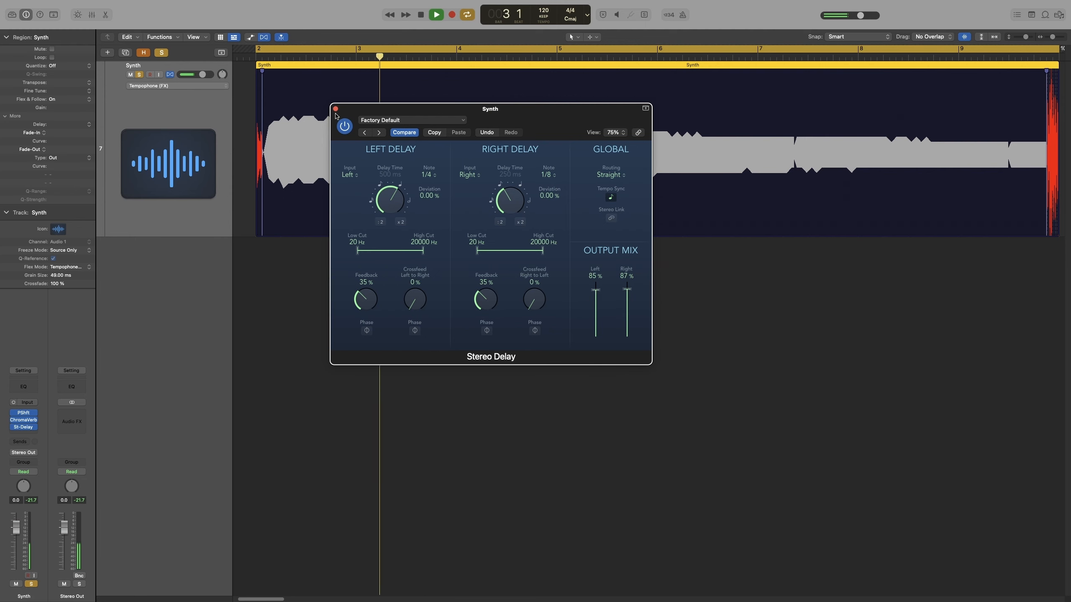
left_click(336, 108)
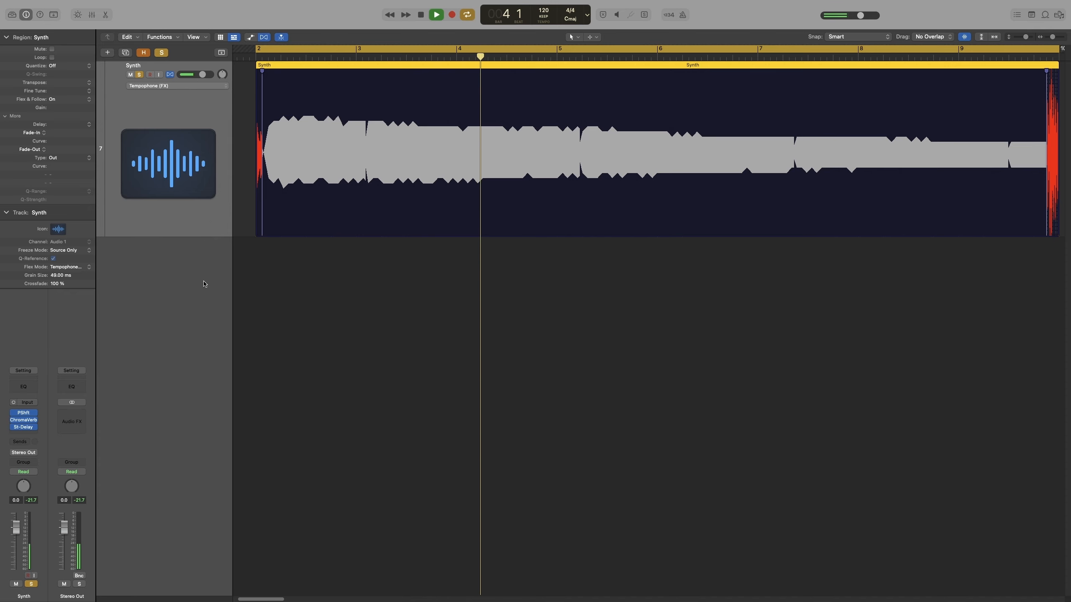
key("space")
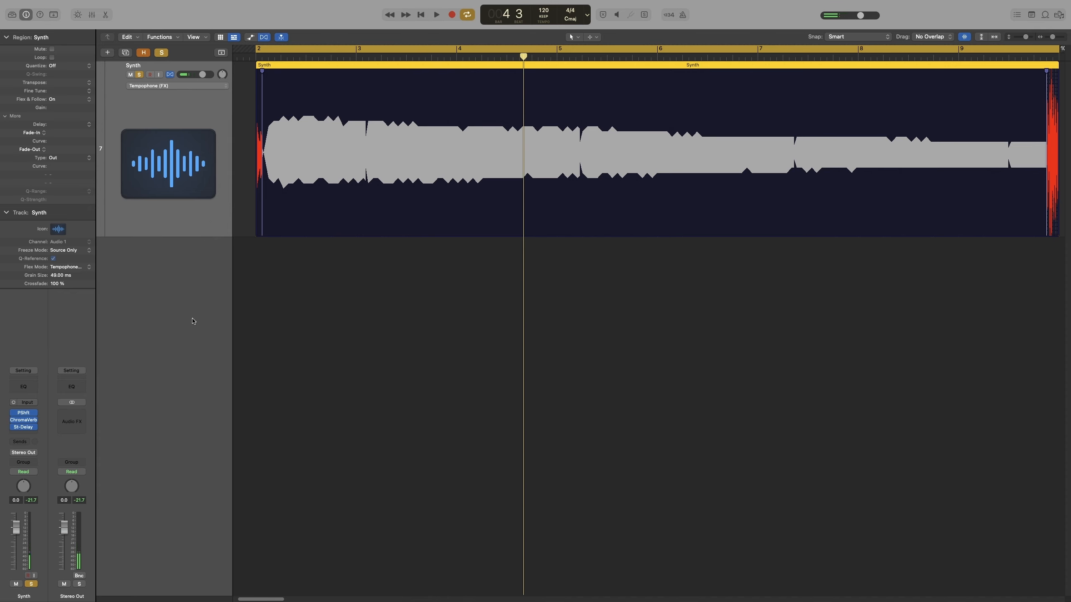
- Add a Flanger to the Synth track and set its Mix to 76% and Rate to 0.066 Hz while listening
left_click(26, 435)
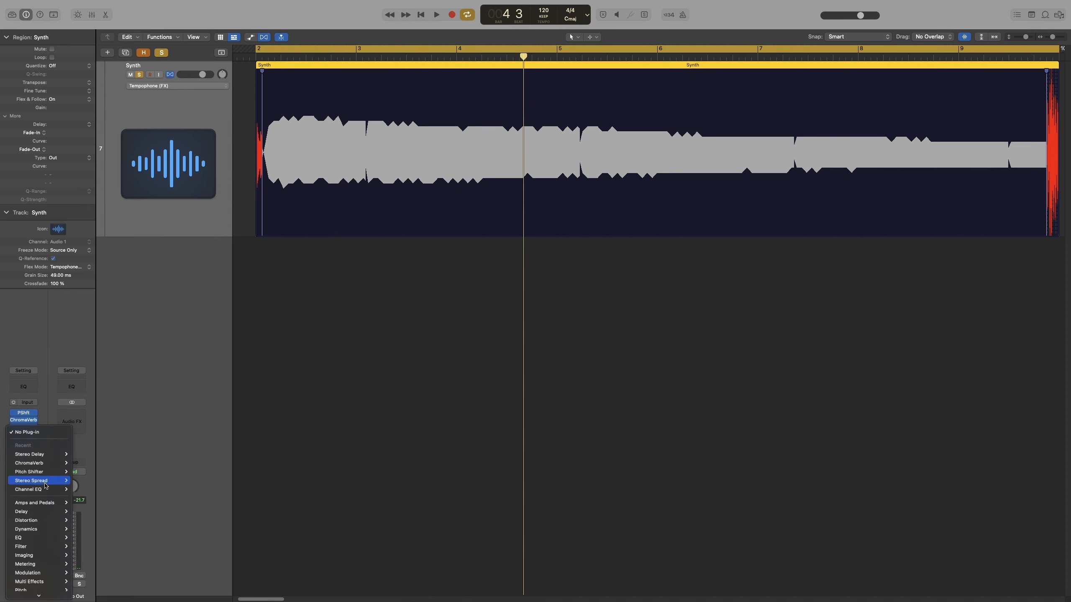
mouse_move(51, 573)
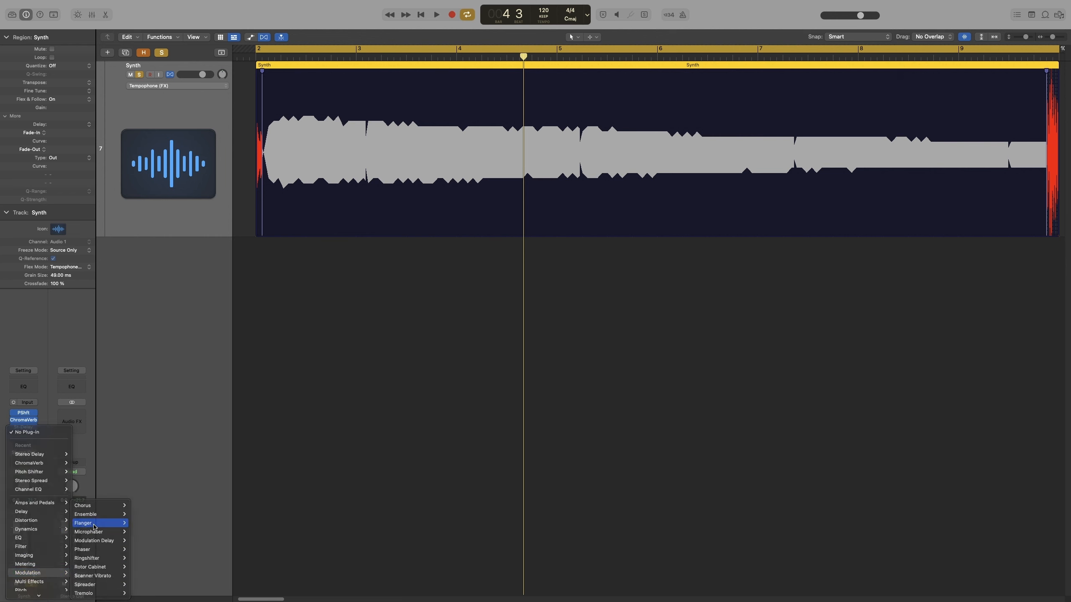
left_click(146, 533)
key("space")
left_click_drag(466, 180, 475, 150)
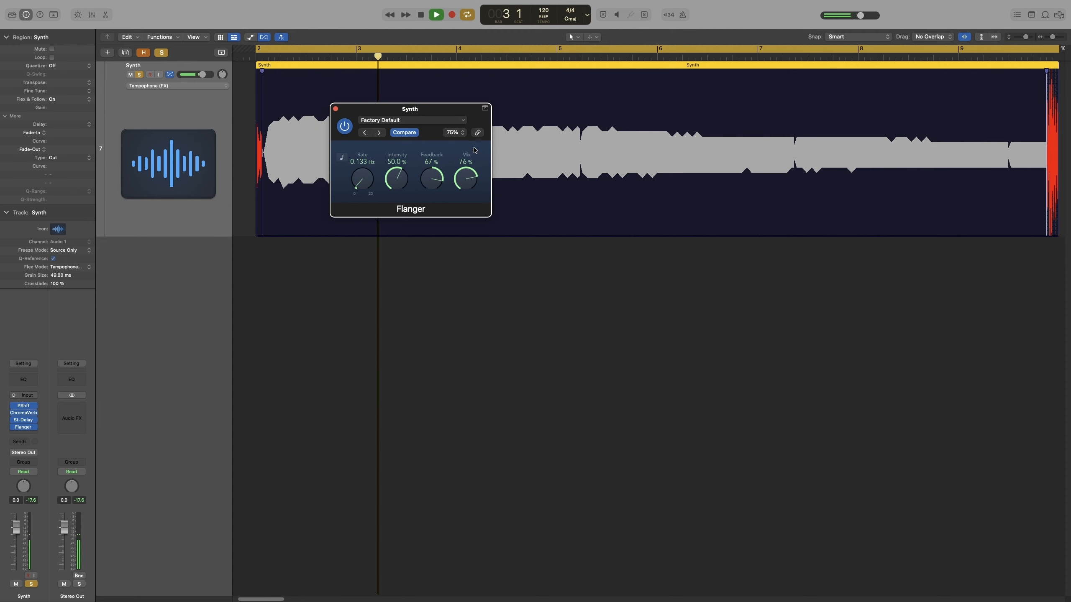
left_click_drag(361, 179, 360, 184)
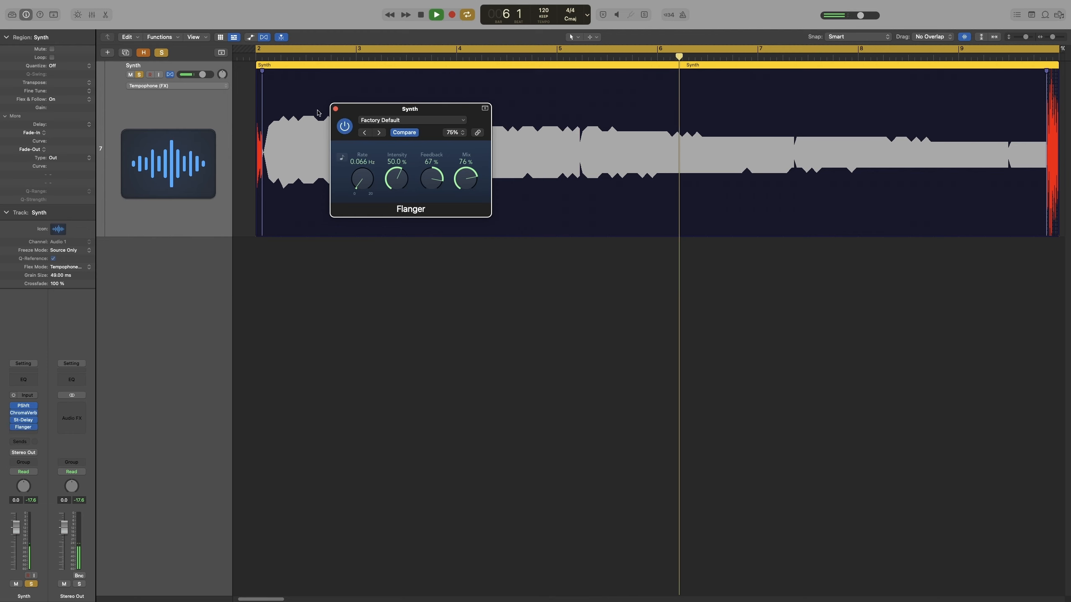
left_click(335, 109)
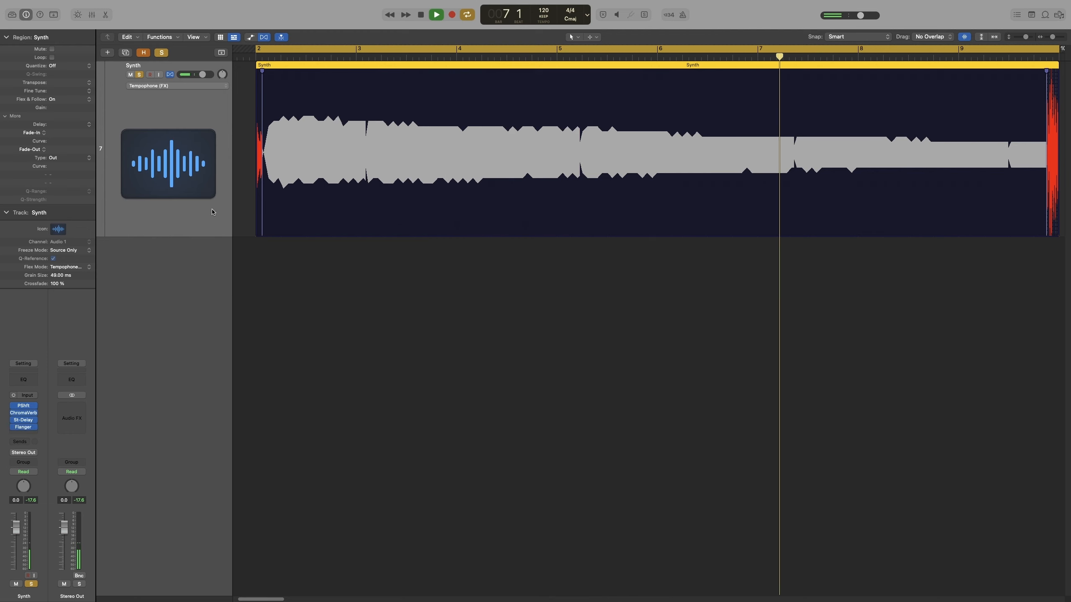
key("space")
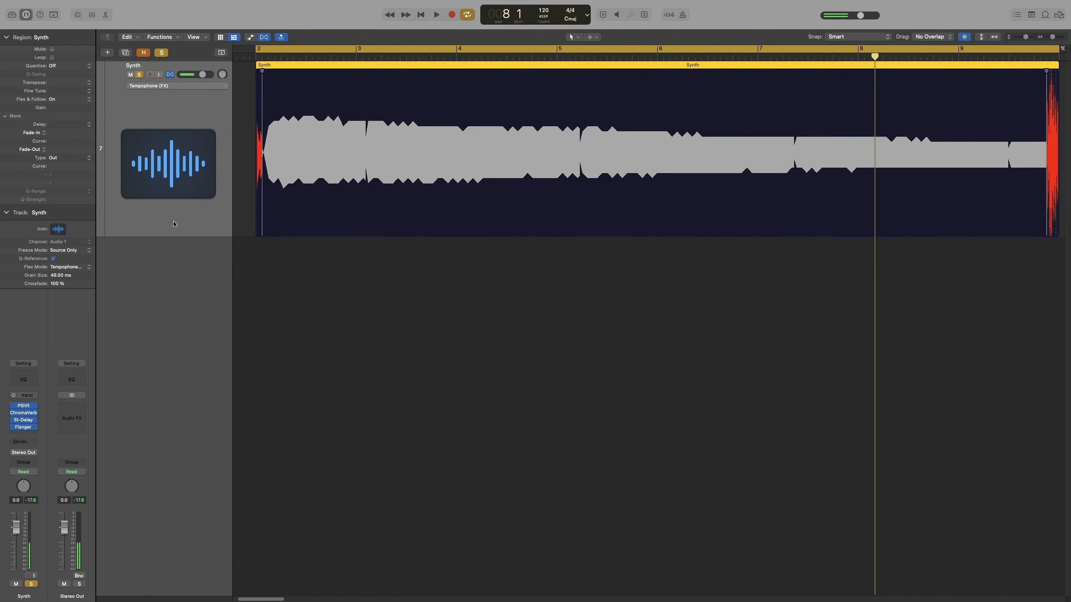
- Zoom out horizontally and listen to the fully processed Synth region from the start of the cycle at bar 2
key("super+Left")
key("Return")
key("space")
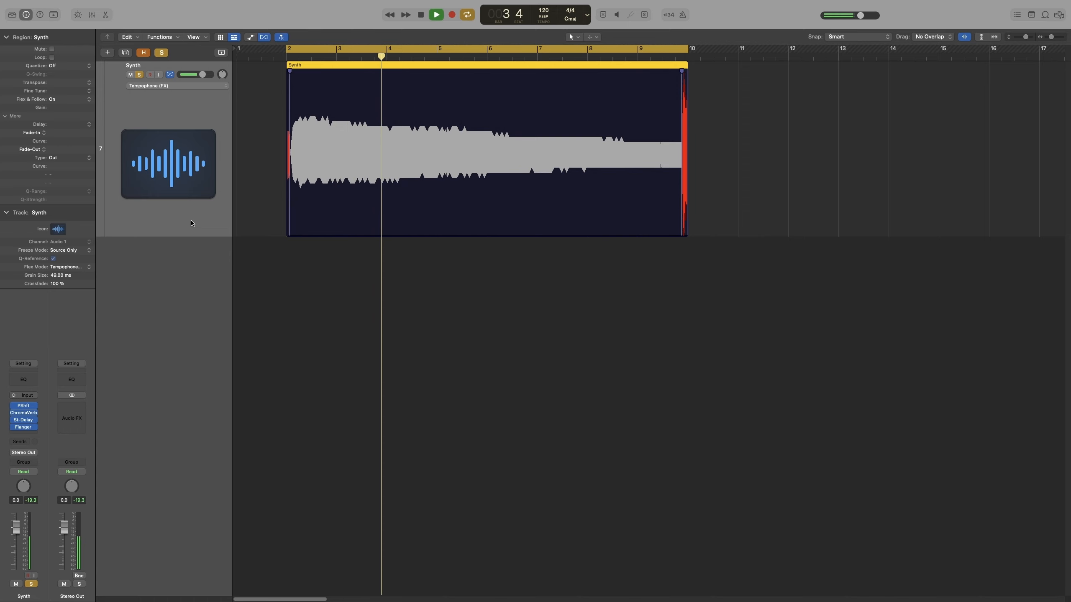
key("space")
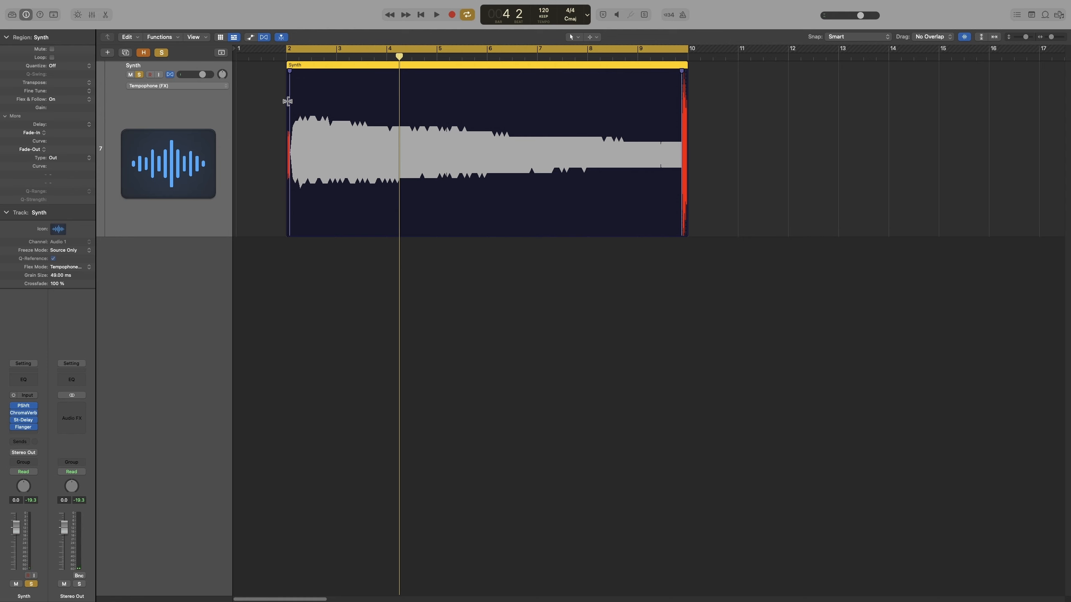
- Open the project's Bounce settings and dismiss them without exporting
key("super+b")
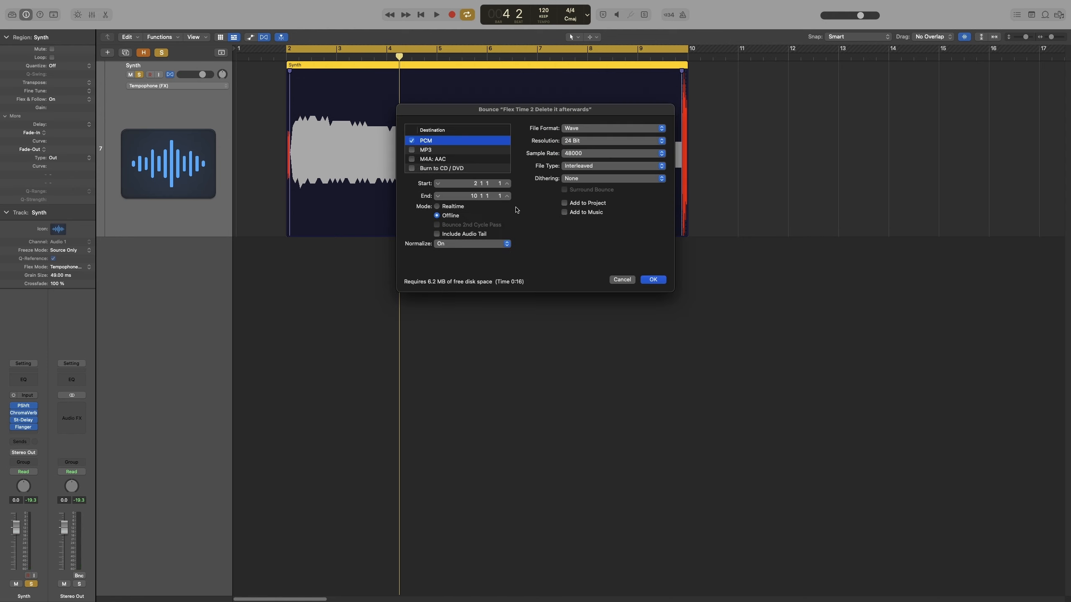
left_click(630, 278)
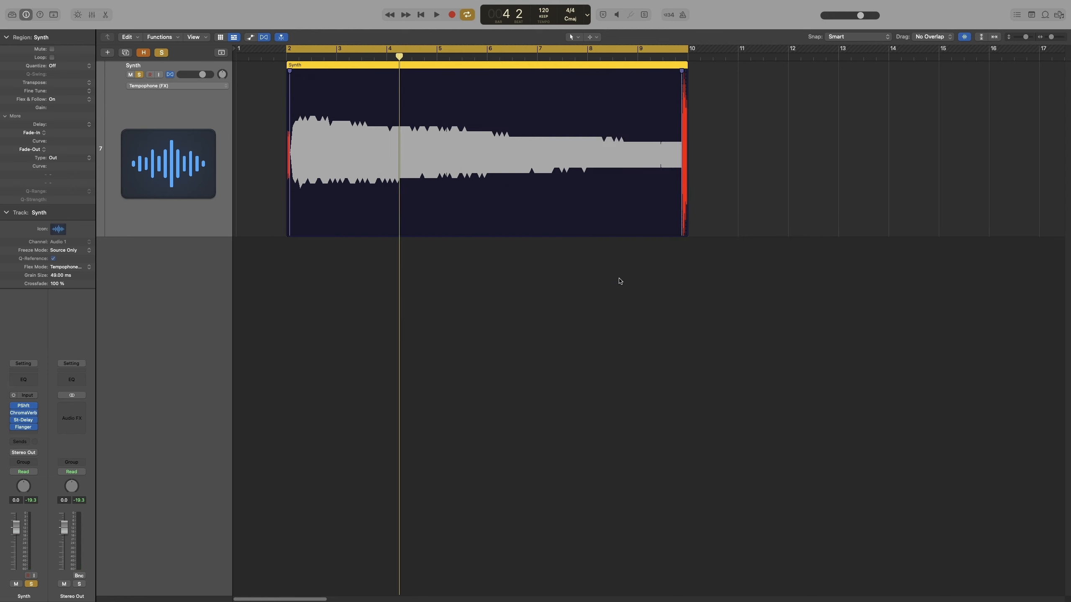
- Bounce the Synth region in place to a new track and enlarge the new track's height
key("ctrl+b")
left_click(602, 379)
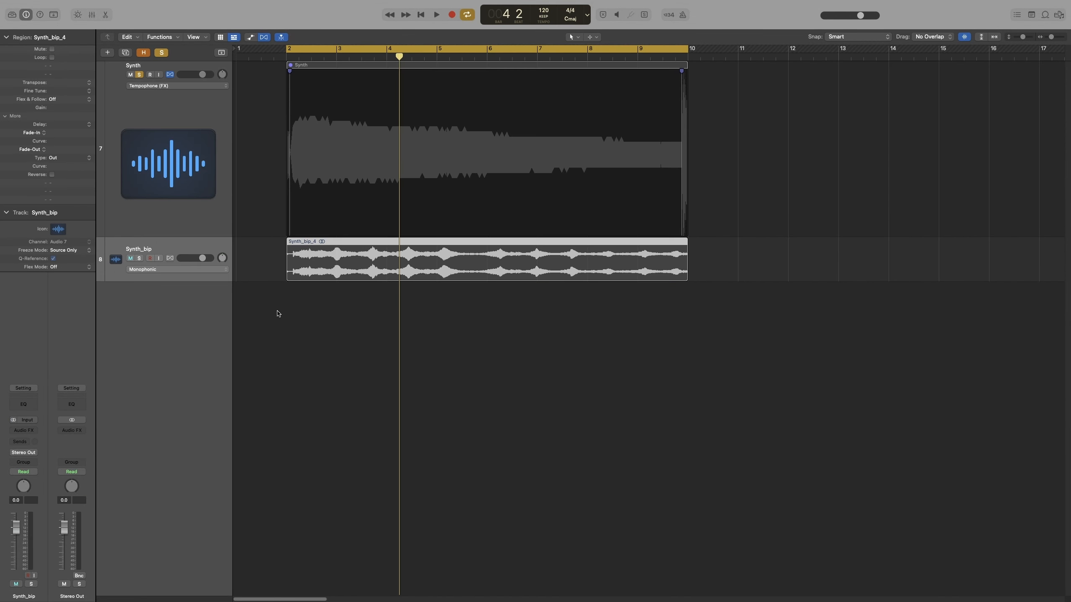
left_click_drag(139, 283, 139, 312)
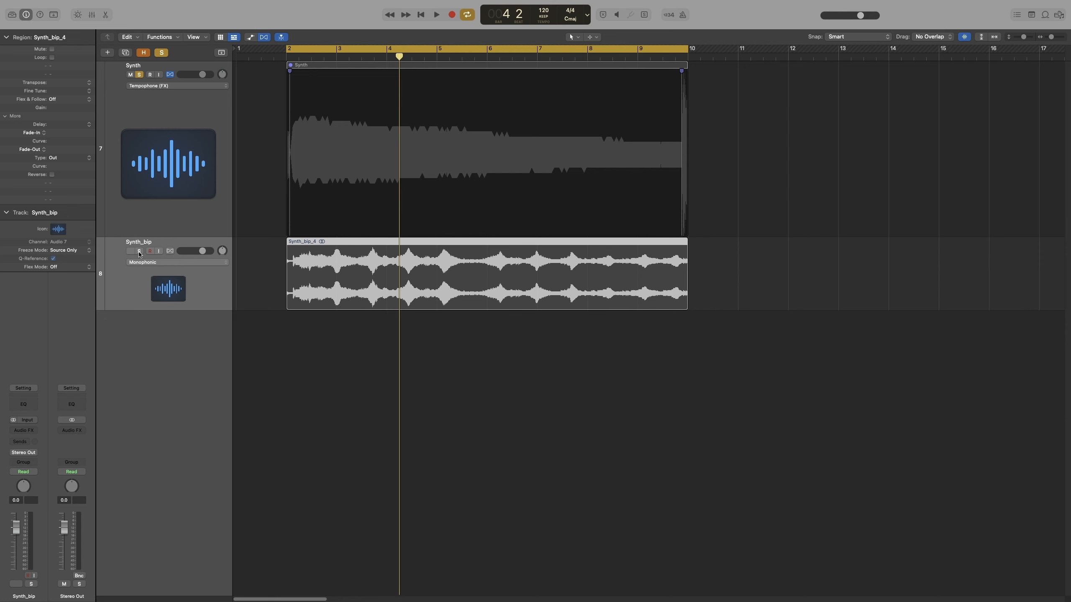
- Play the bounced Synth_bip track soloed, while unmuting the original Synth region and taking the Synth track out of solo
left_click(140, 251)
key("space")
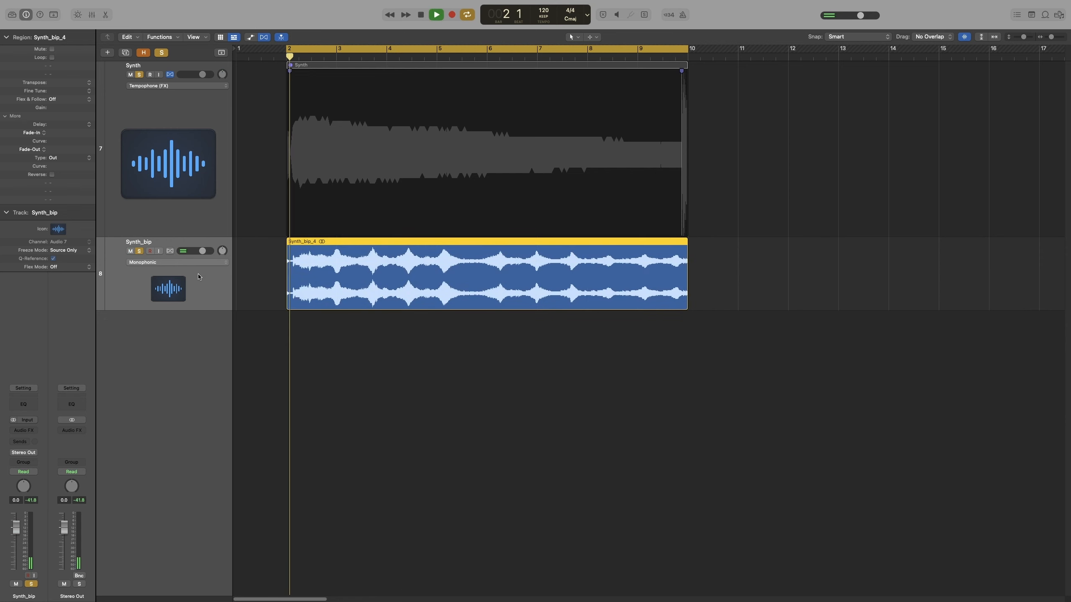
left_click(313, 66)
key("ctrl+m")
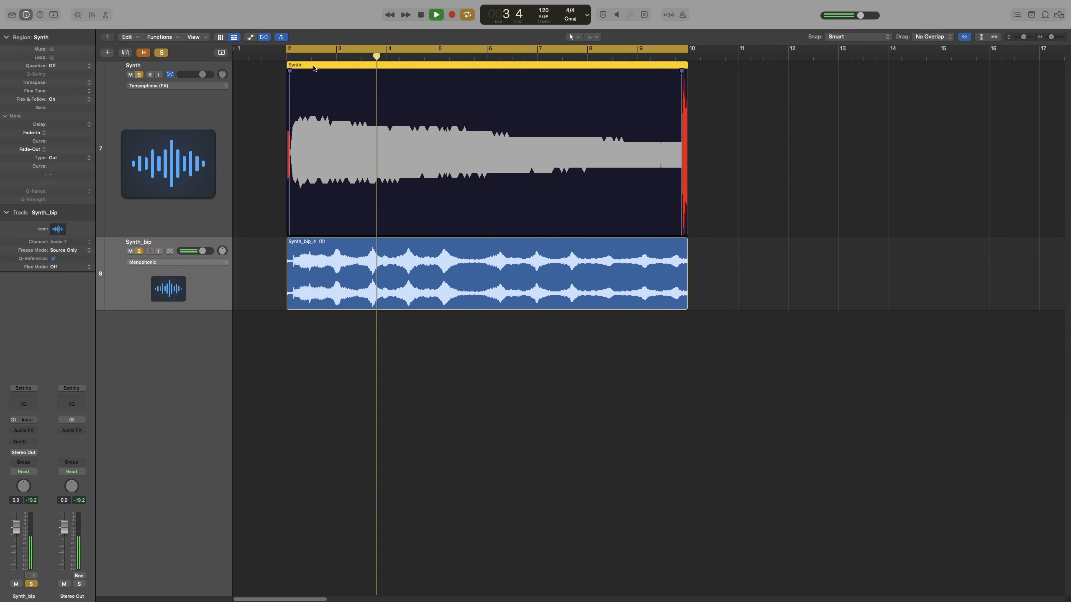
key("s")
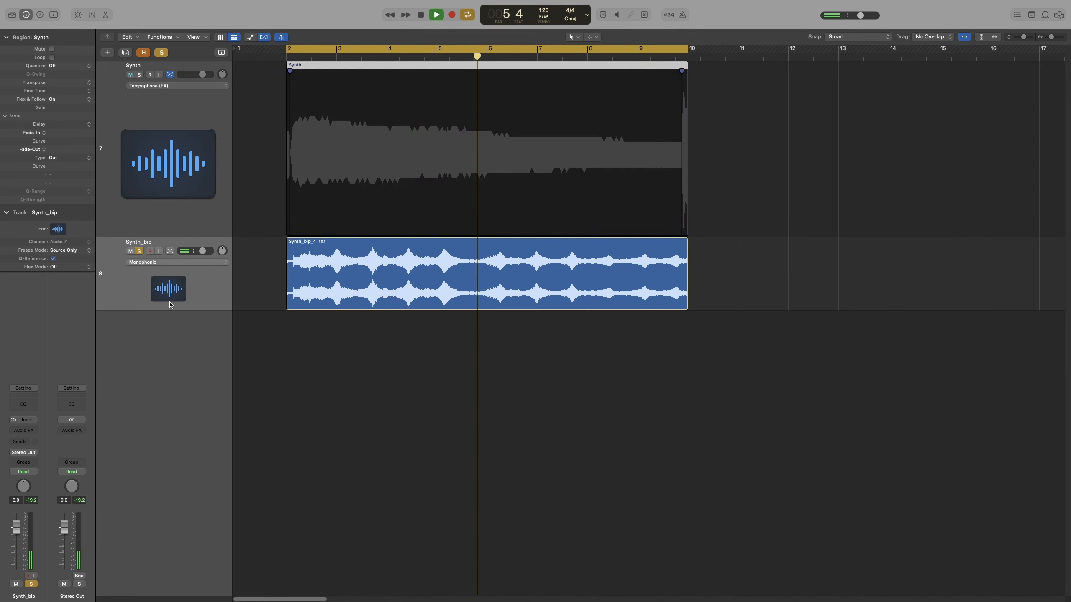
key("space")
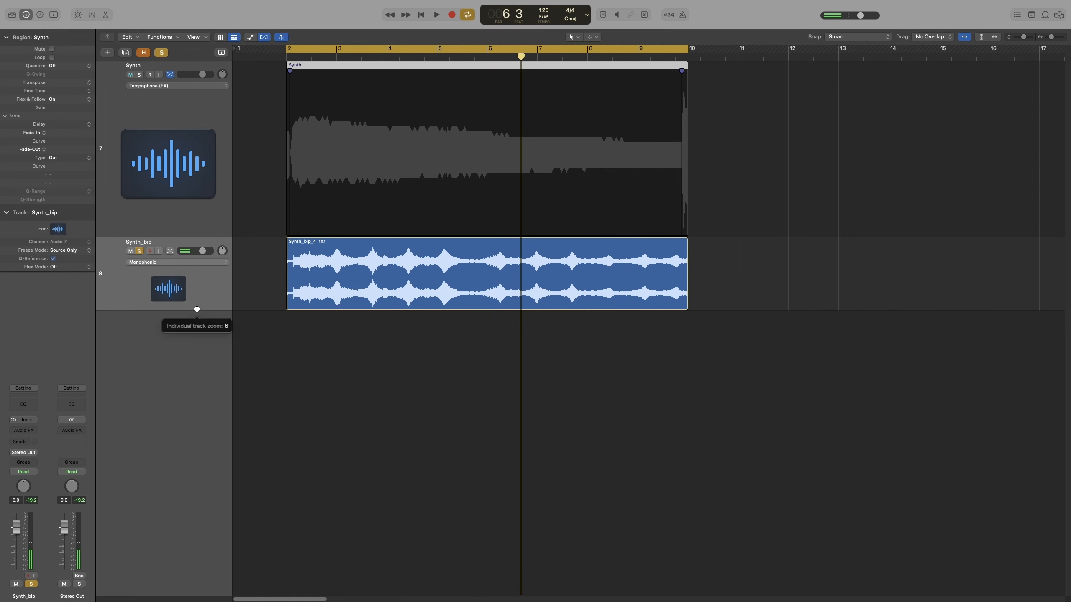
- Set the Synth_bip track's flex mode to Tempophone (FX), and switch flex off for that track
left_click(174, 265)
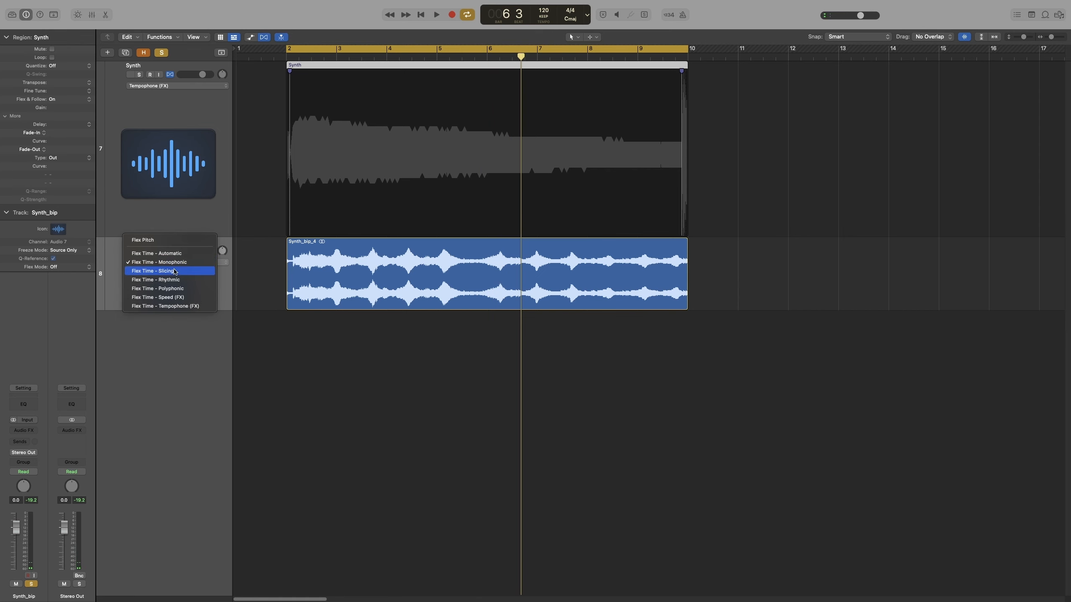
left_click(182, 306)
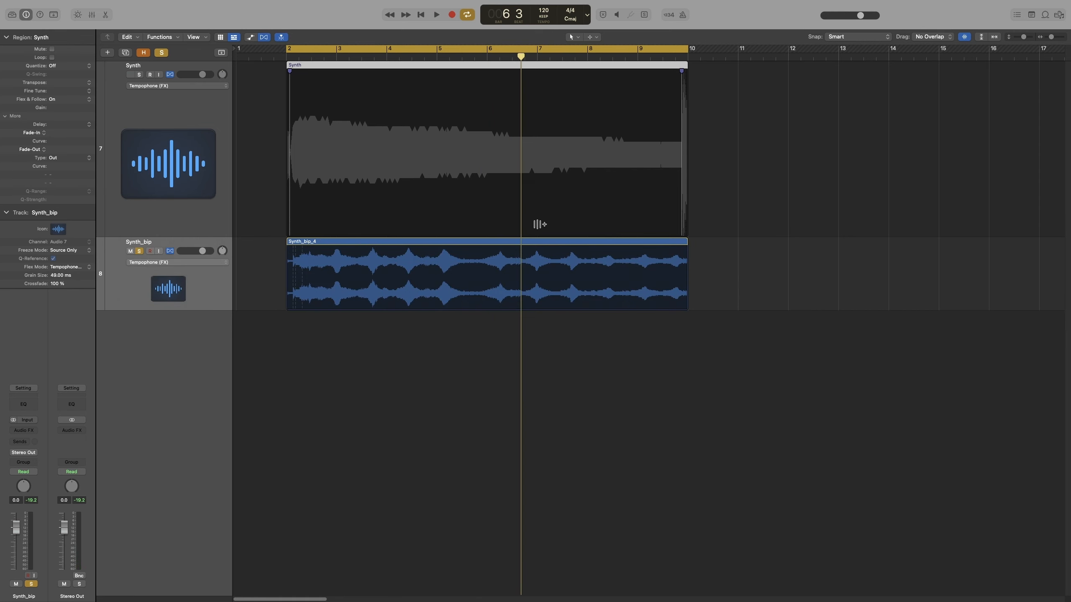
left_click(170, 251)
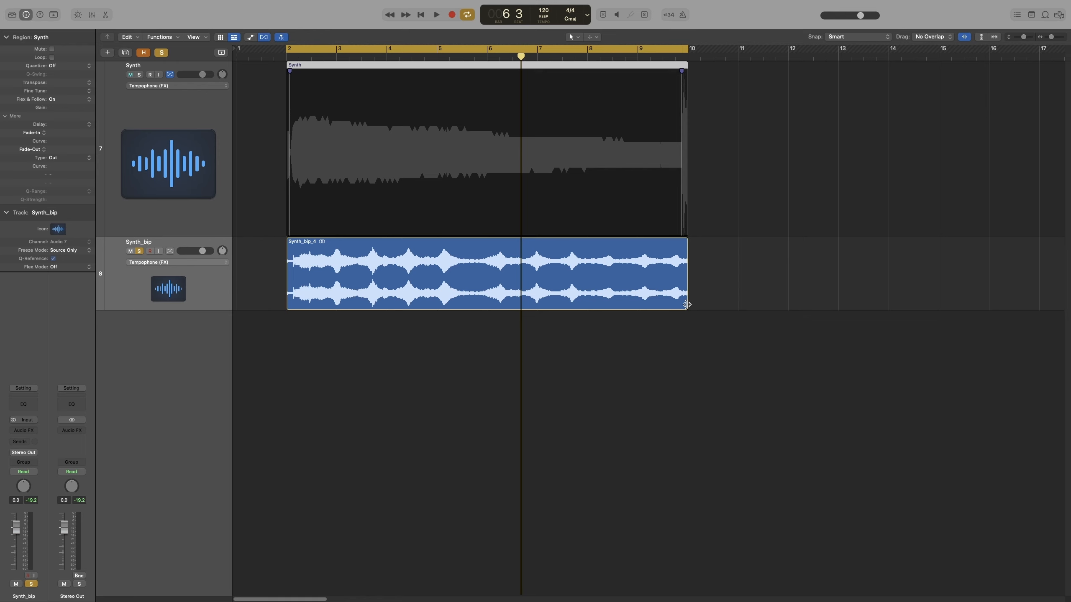
- Time-stretch the Synth_bip region from bar 2 to a length of 17 3 1 0, enlarge its track and listen to it
left_click_drag(685, 304, 1006, 303)
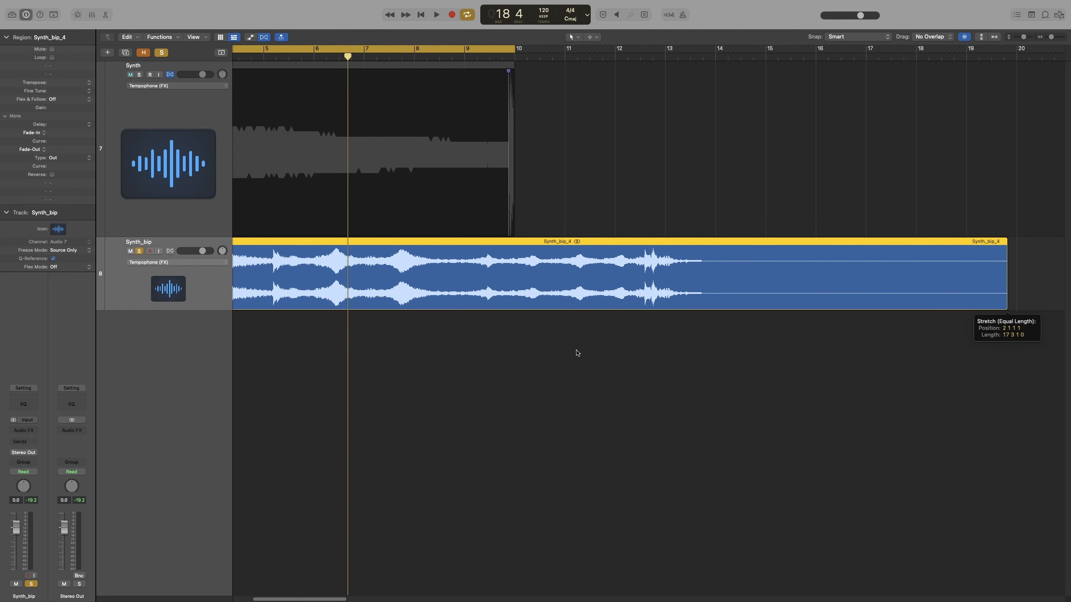
scroll(495, 373, "left", 5)
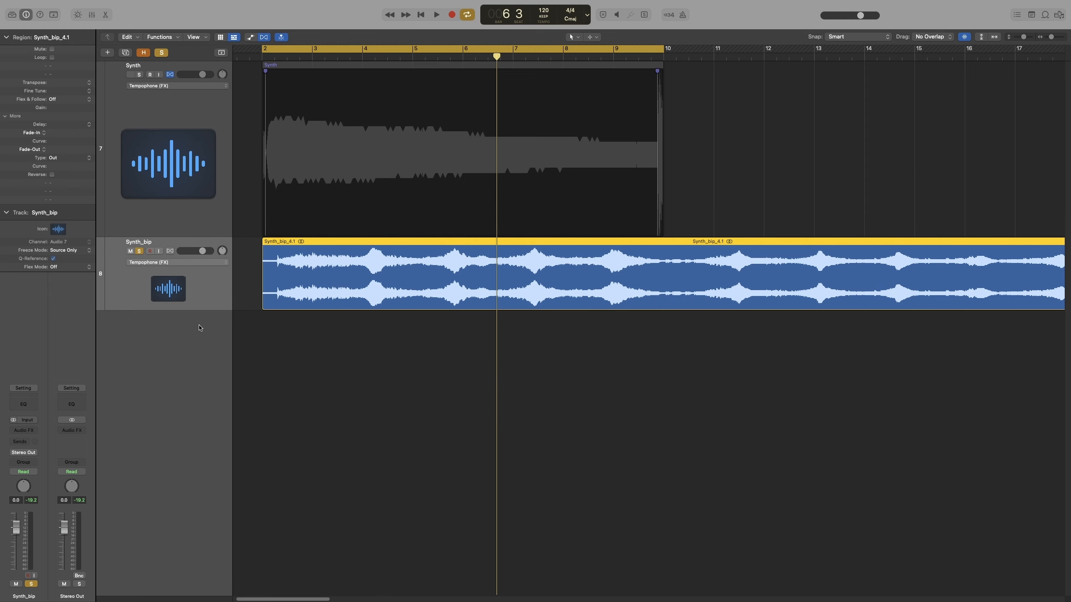
left_click_drag(169, 312, 248, 324)
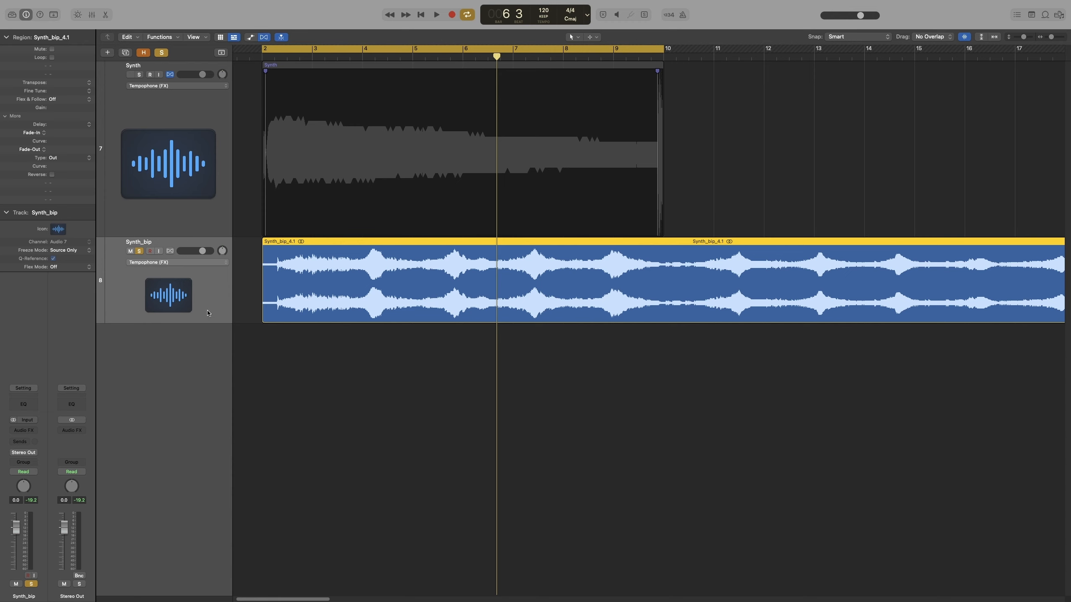
key("space")
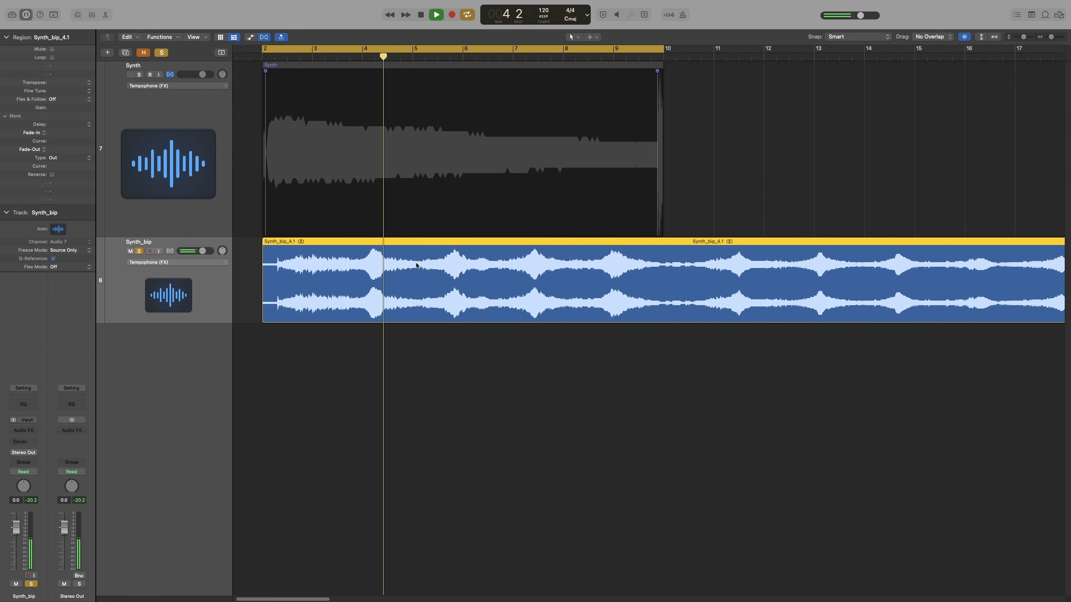
key("space")
- Re-enable flex on Synth_bip, move a flex marker to the region start, accept the high-speed section, stretch the following audio past bar 16 and listen
left_click(170, 251)
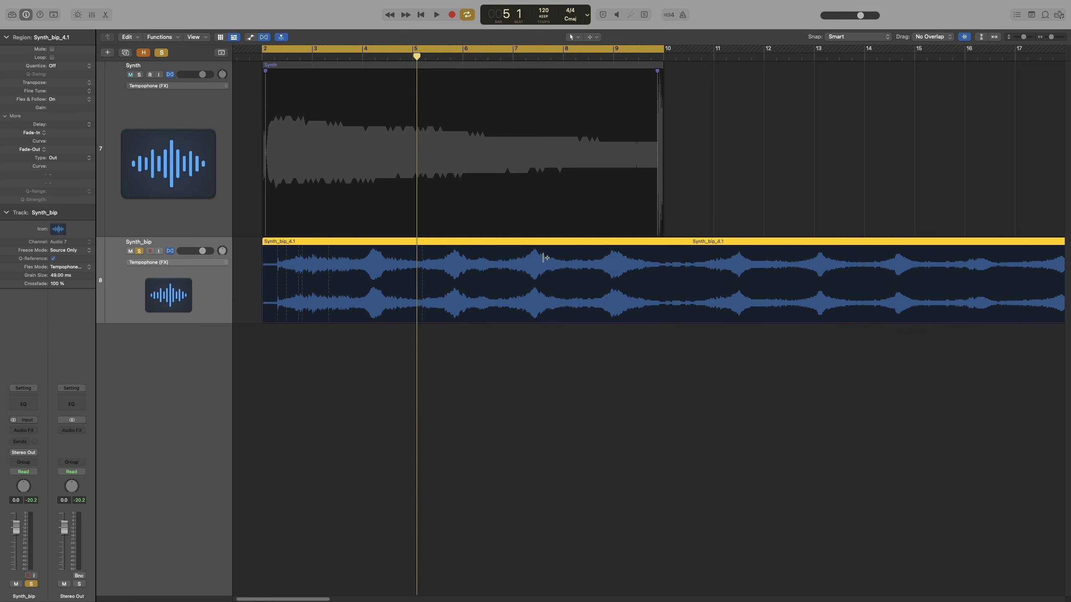
mouse_move(547, 252)
left_mouse_down()
mouse_move(286, 270)
mouse_move(265, 283)
left_mouse_up()
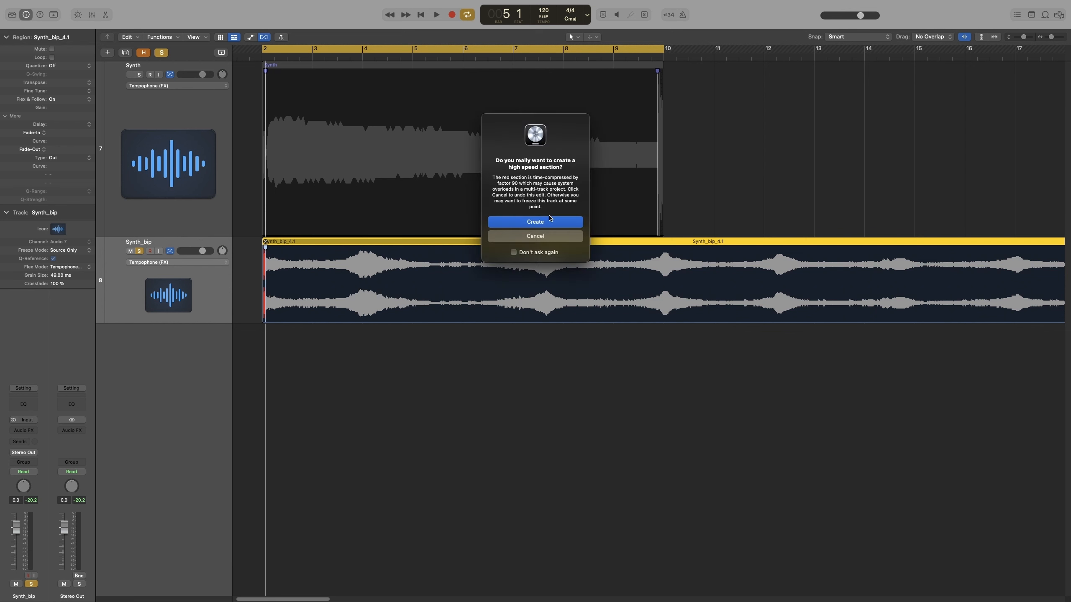
left_click(549, 219)
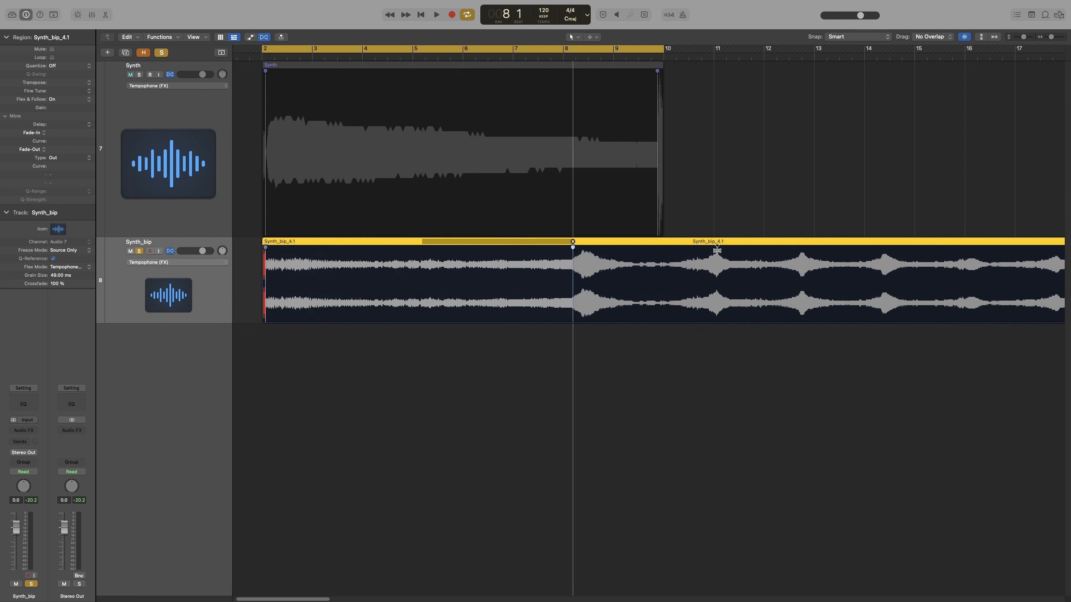
key("space")
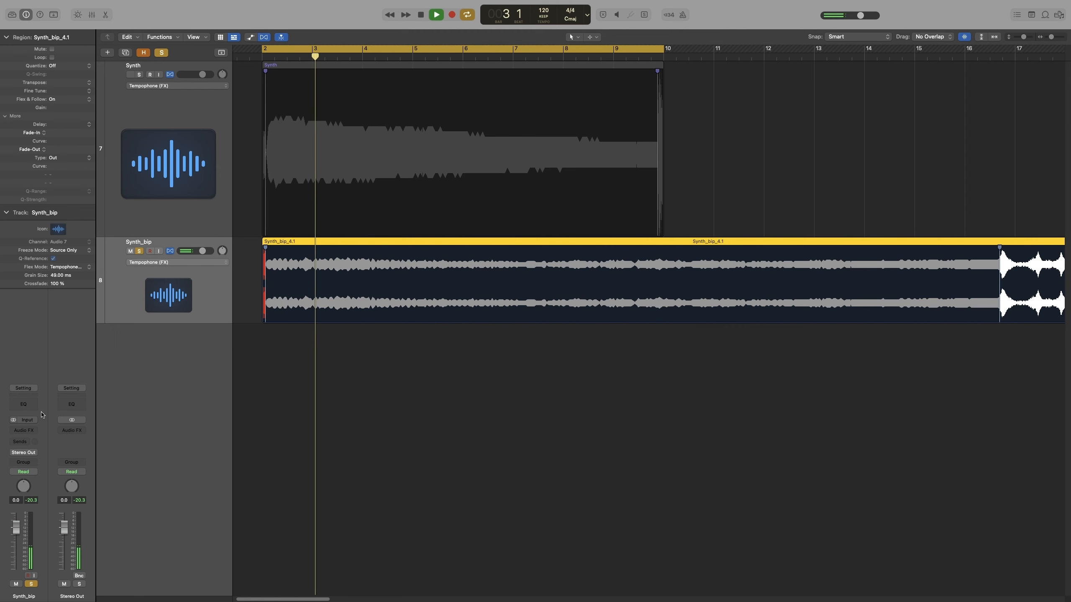
key("space")
- Add a stereo Pitch Shifter to the Synth_bip track with -12 semitones and 100% mix, and start playback
left_click(24, 430)
mouse_move(50, 469)
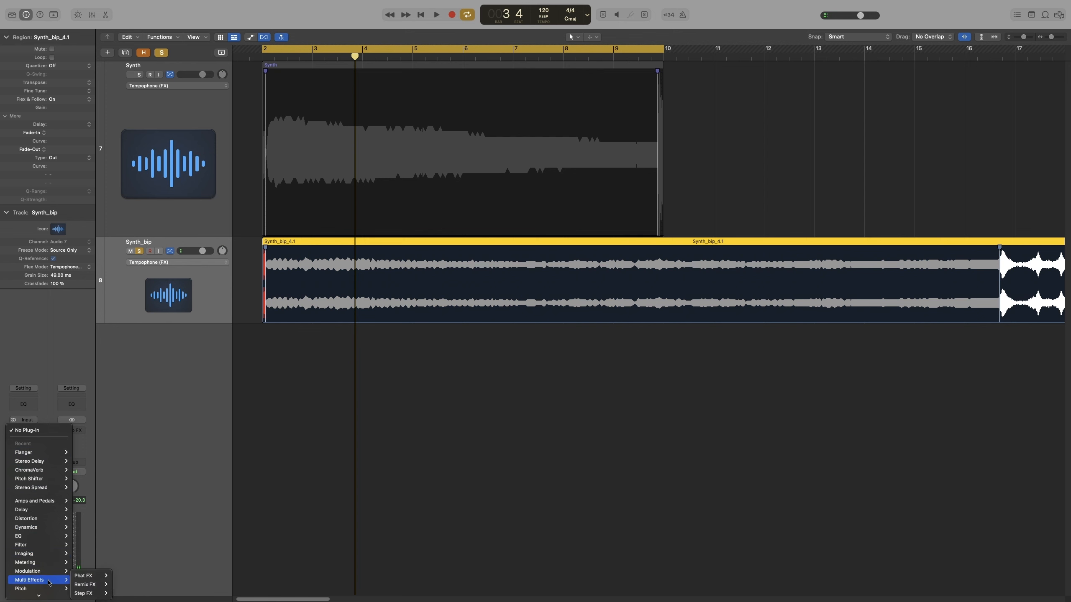
left_click(76, 480)
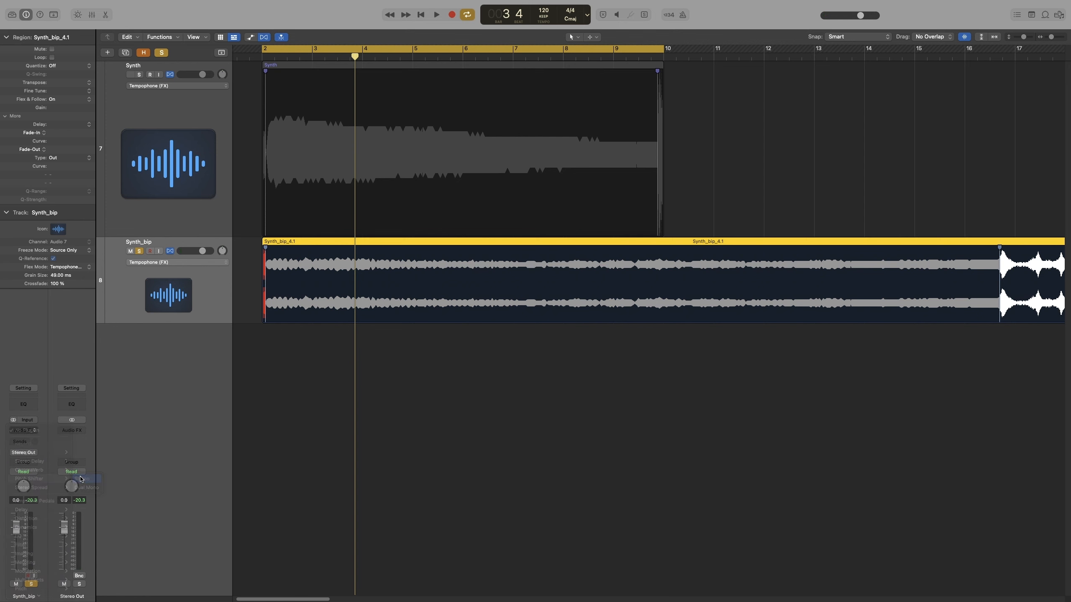
left_click_drag(452, 195, 451, 114)
key("space")
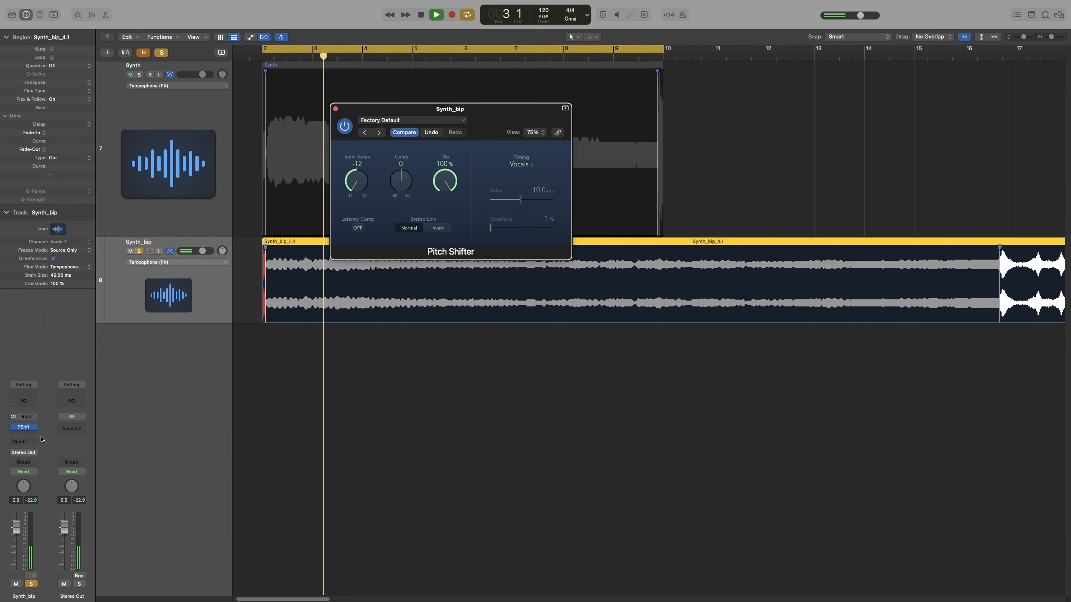
- Add a ChromaVerb to the Synth_bip track and set its Wet level to 100% and Distance to 83%
left_click(24, 434)
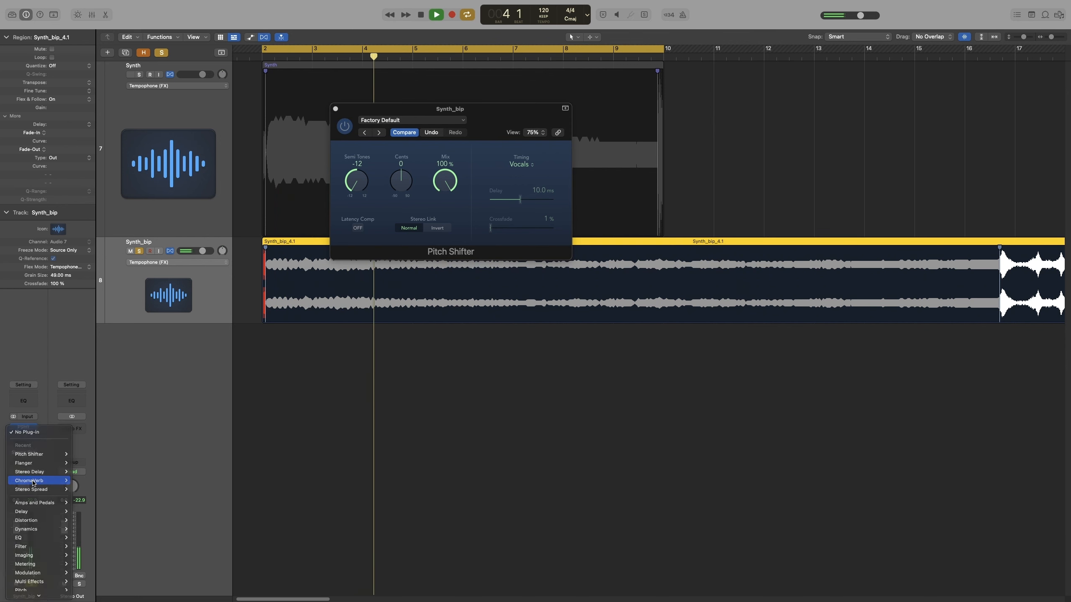
left_click(83, 480)
left_click_drag(739, 392, 740, 365)
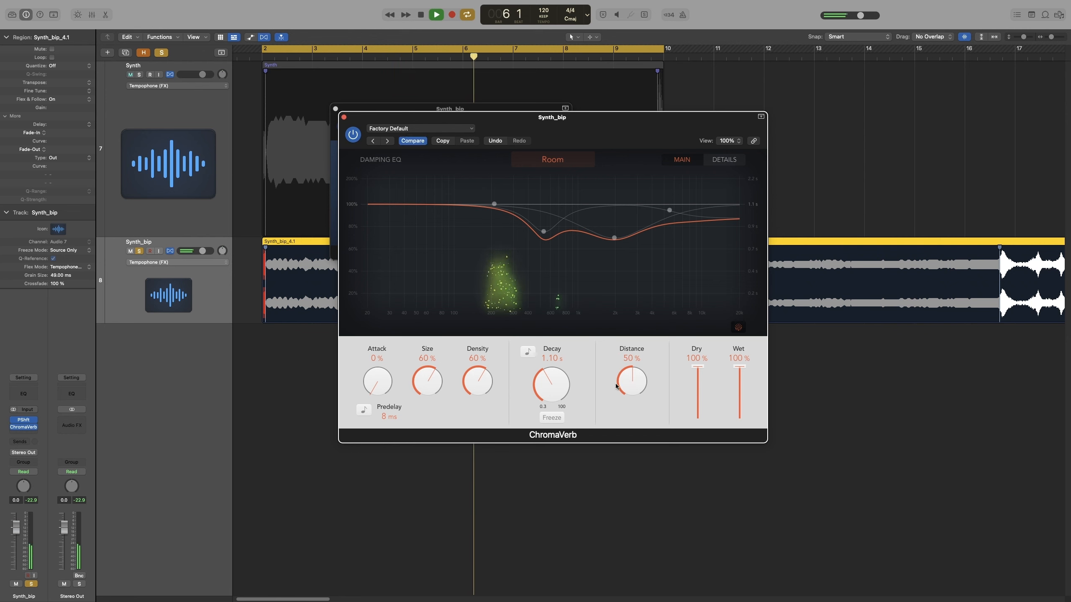
left_click_drag(629, 403, 636, 337)
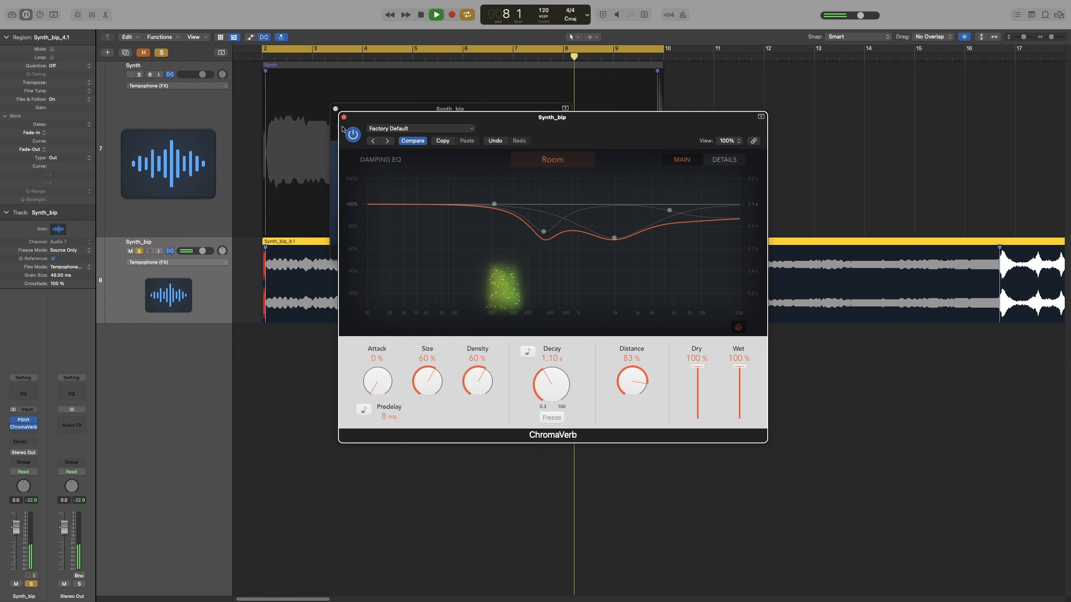
- Close both plug-in windows and solo the Synth track to hear it together with Synth_bip
left_click(344, 117)
left_click(336, 109)
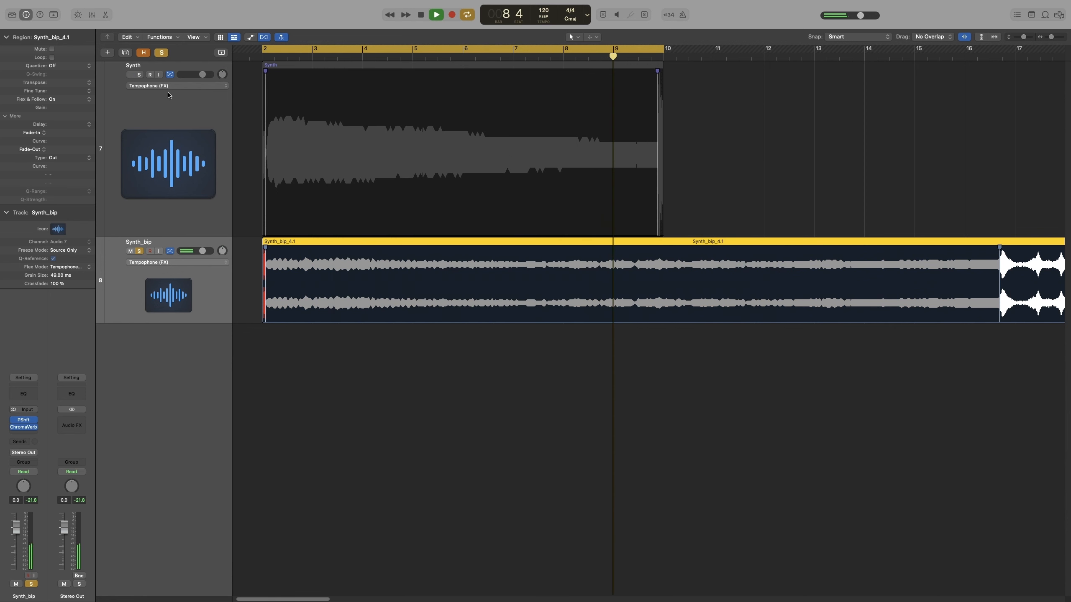
left_click(139, 75)
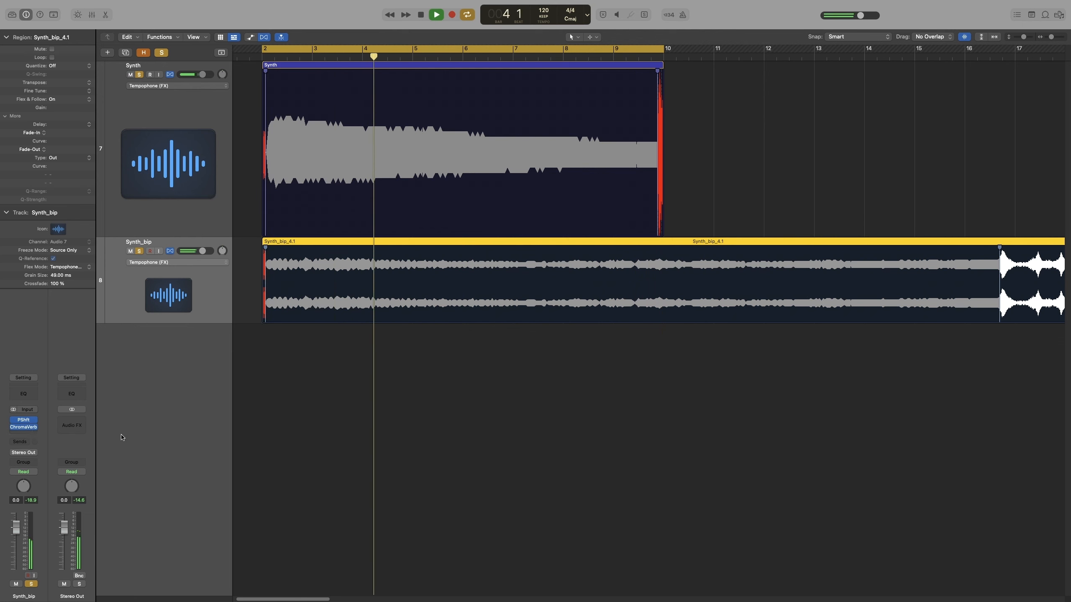
key("space")
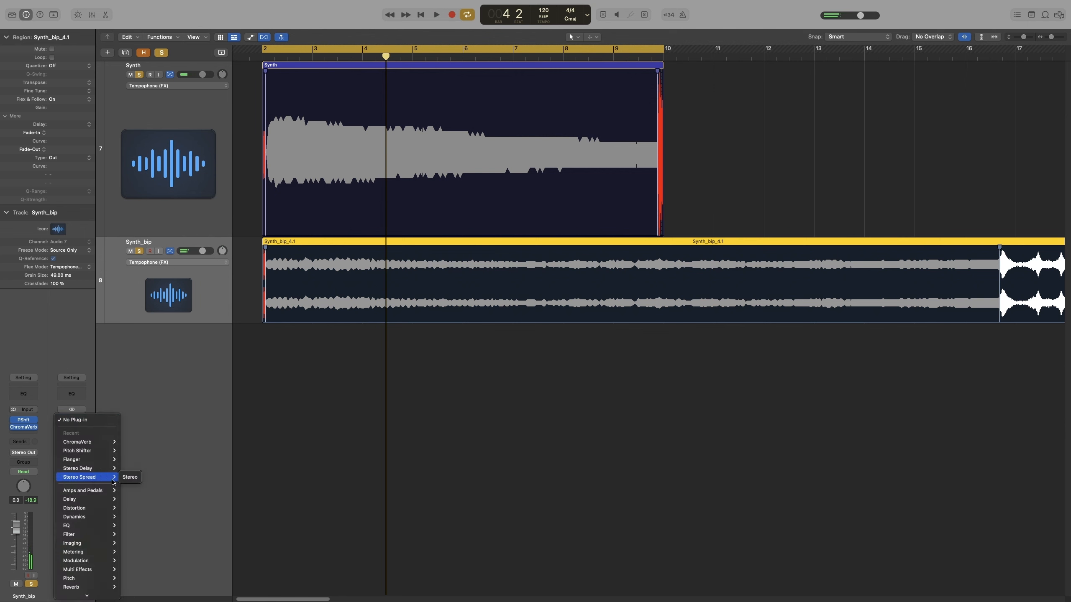
- Add a Stereo Spread to the Stereo Out channel with 24% lower and 56% upper intensity, reduce its upper frequency and listen
mouse_move(83, 478)
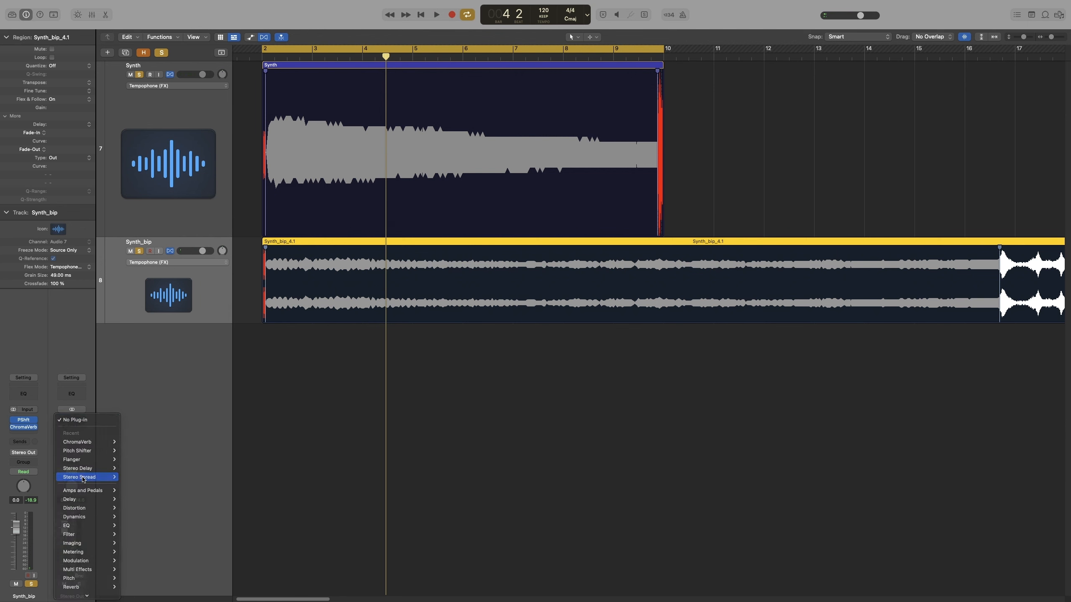
left_click(130, 477)
key("space")
left_click_drag(345, 155, 345, 168)
left_click_drag(491, 154, 493, 167)
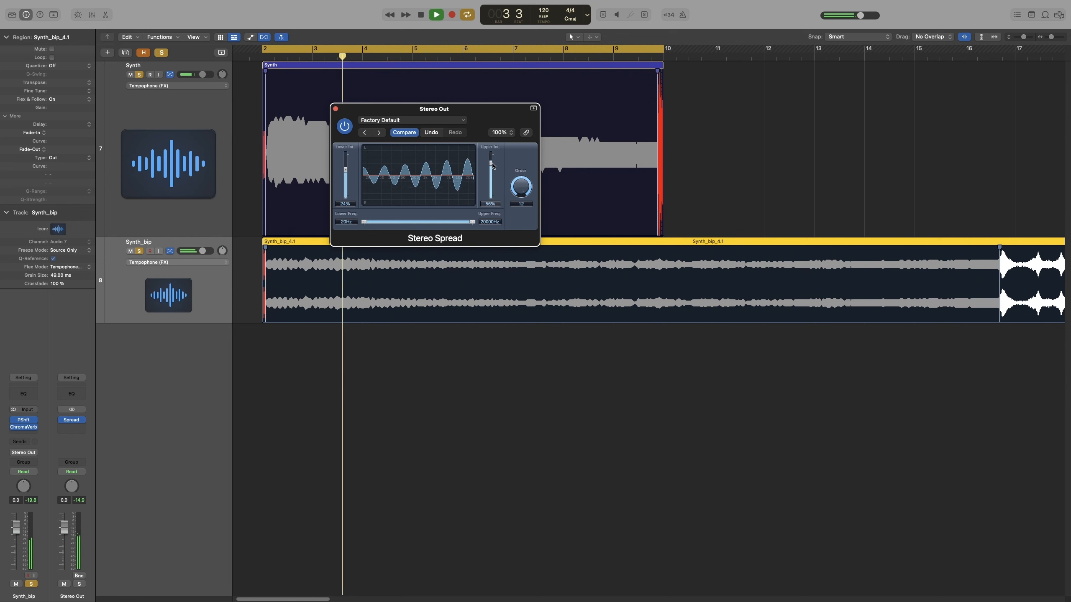
left_click_drag(472, 222, 452, 223)
left_click(335, 109)
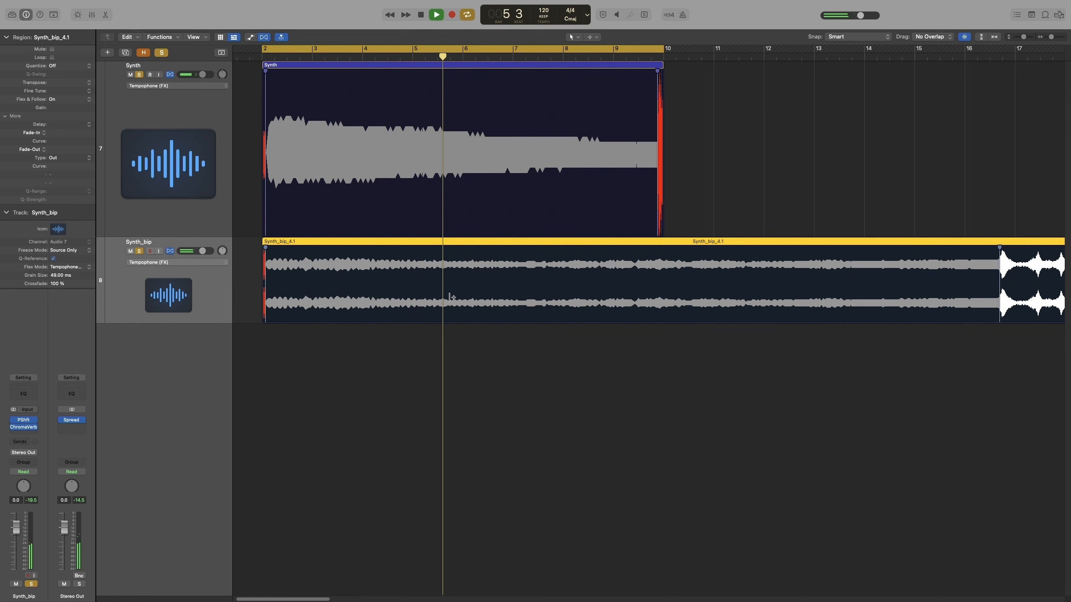
left_click(358, 390)
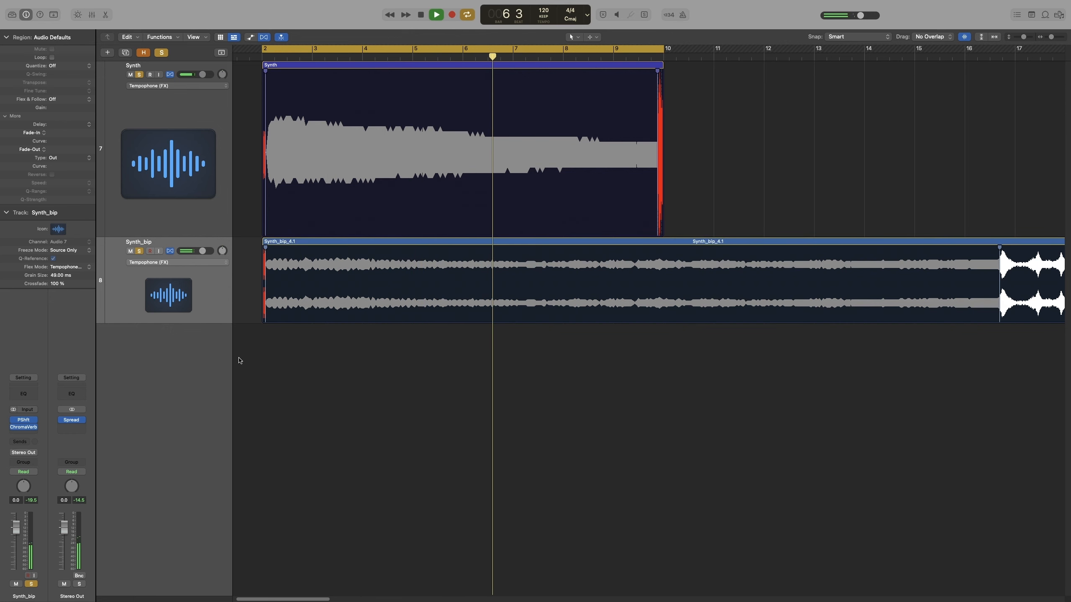
key("space")
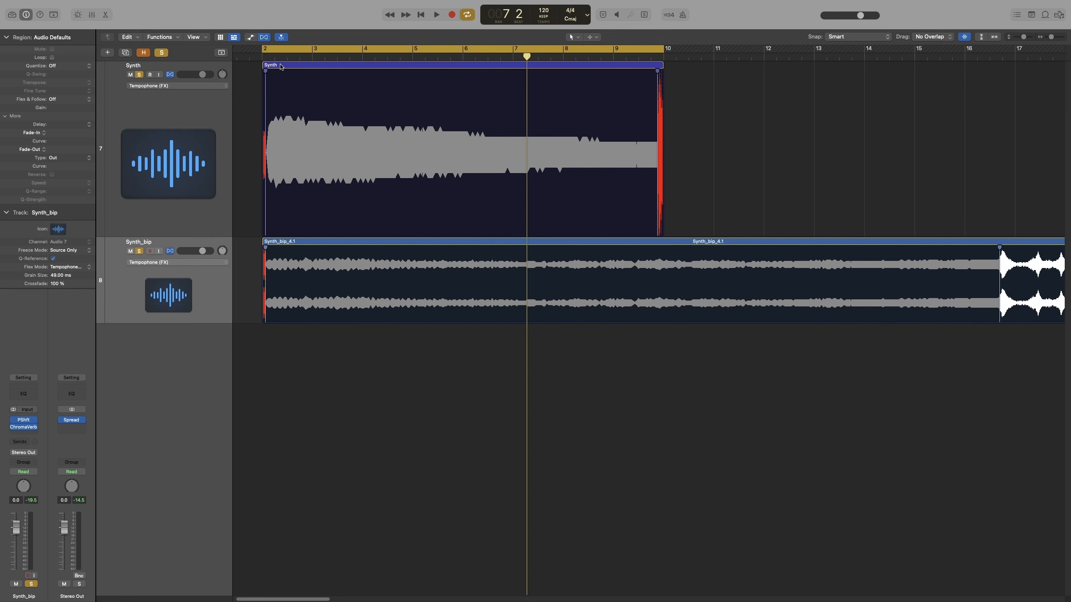
- Select the Synth and Synth_bip audio from bar 2 to bar 10 and bounce it in place to a new track, muting the sources
left_click_drag(663, 343, 260, 126)
key("ctrl+b")
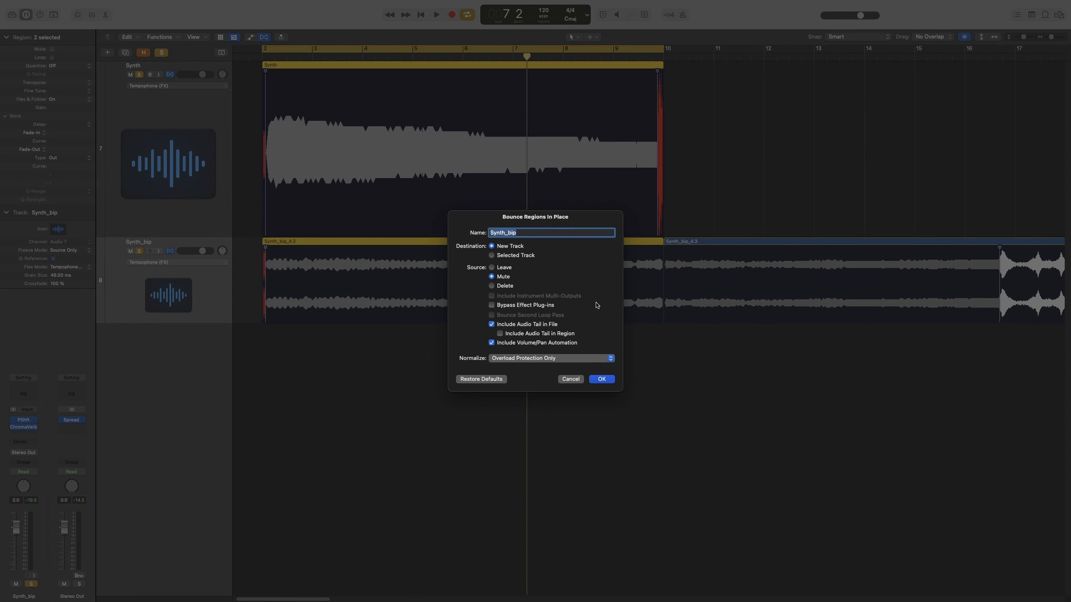
left_click(601, 379)
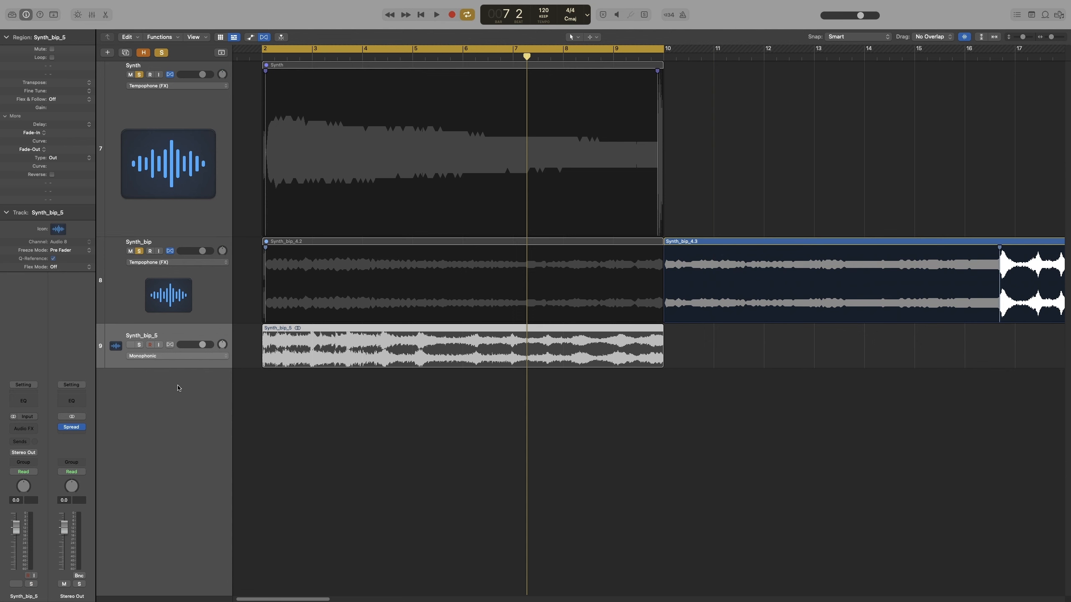
- Solo and play the combined bounce, and unmute the source Synth_bip region between bars 2 and 10
left_click(141, 346)
key("space")
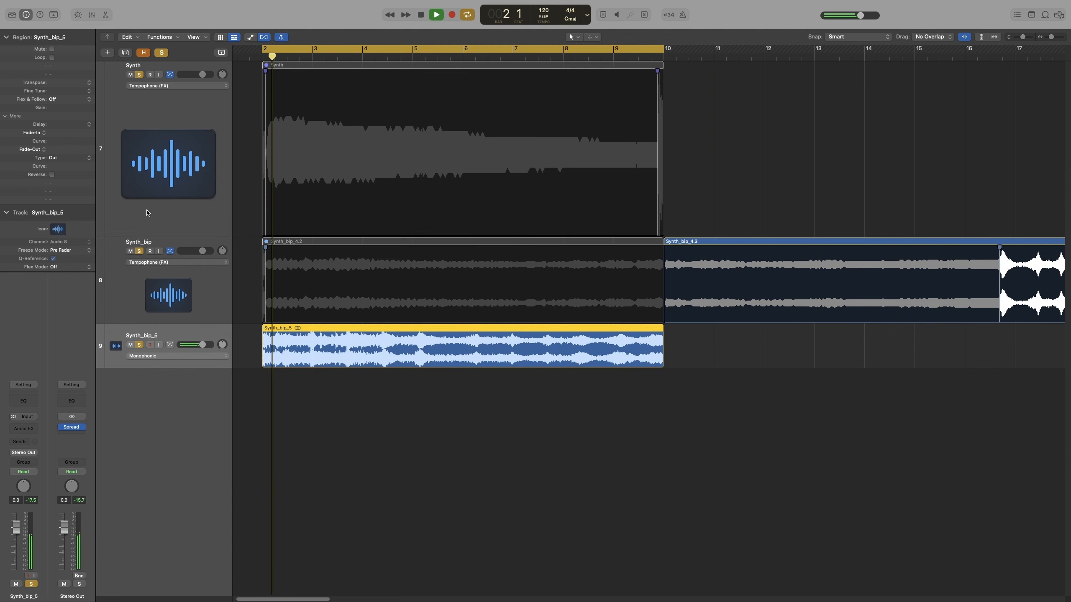
left_click(332, 242)
key("ctrl+m")
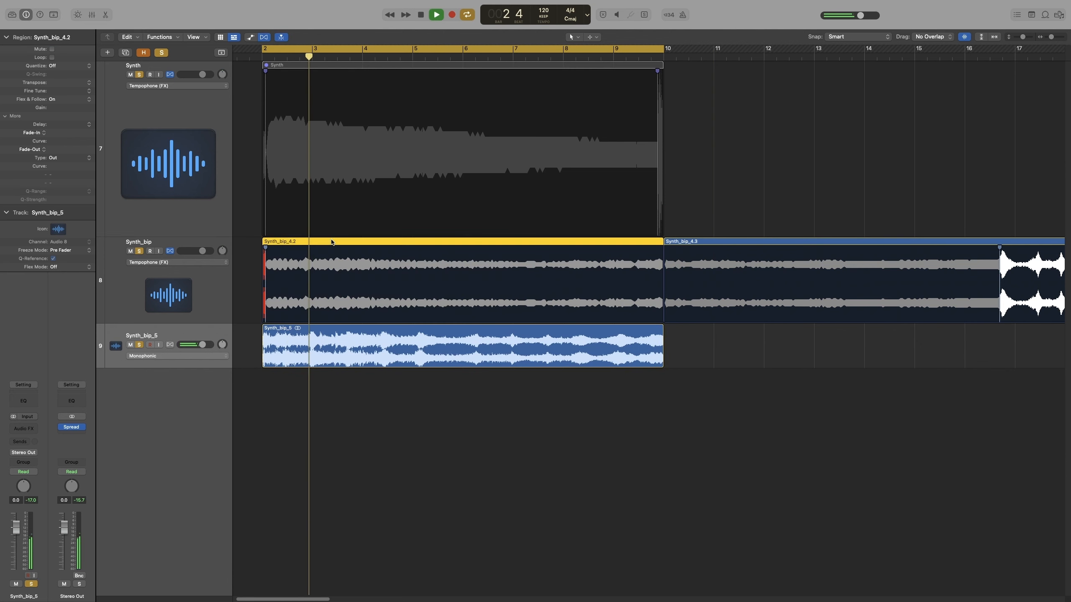
- Unmute the Synth region, stop playback and enlarge the Synth_bip_5 track's height
left_click(370, 66)
key("ctrl+m")
key("space")
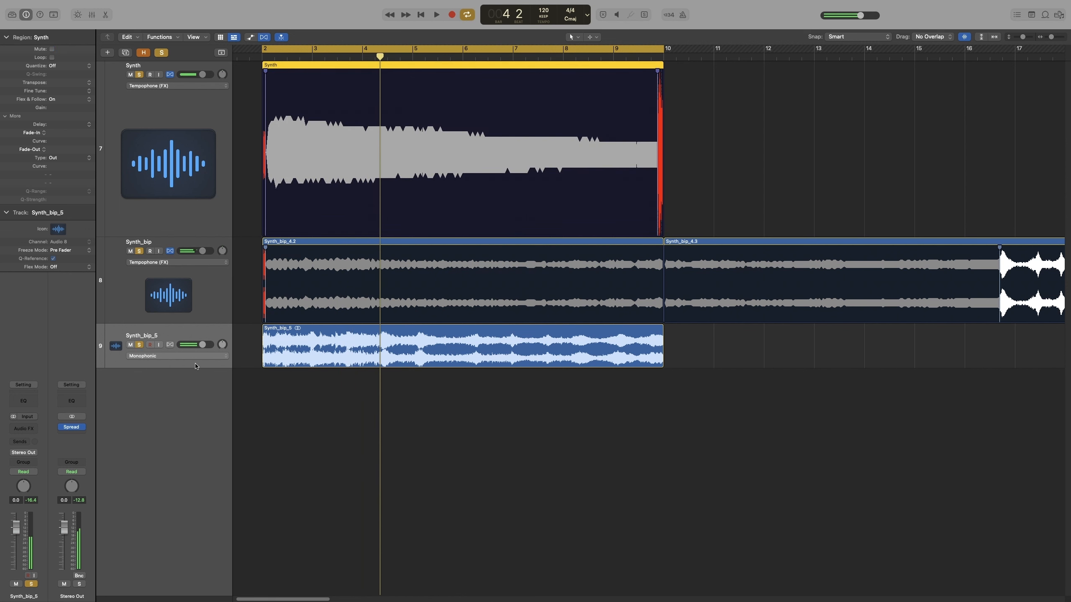
left_click_drag(195, 366, 194, 424)
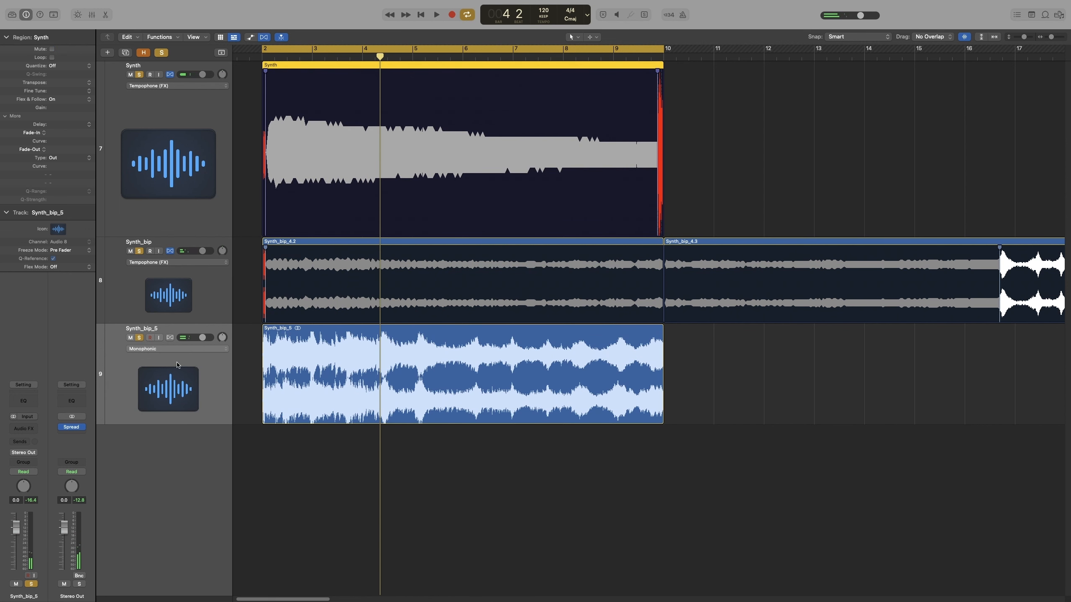
- Add a Pitch Shifter to the Synth_bip_5 track and set its mix to 75% during playback
left_click(22, 429)
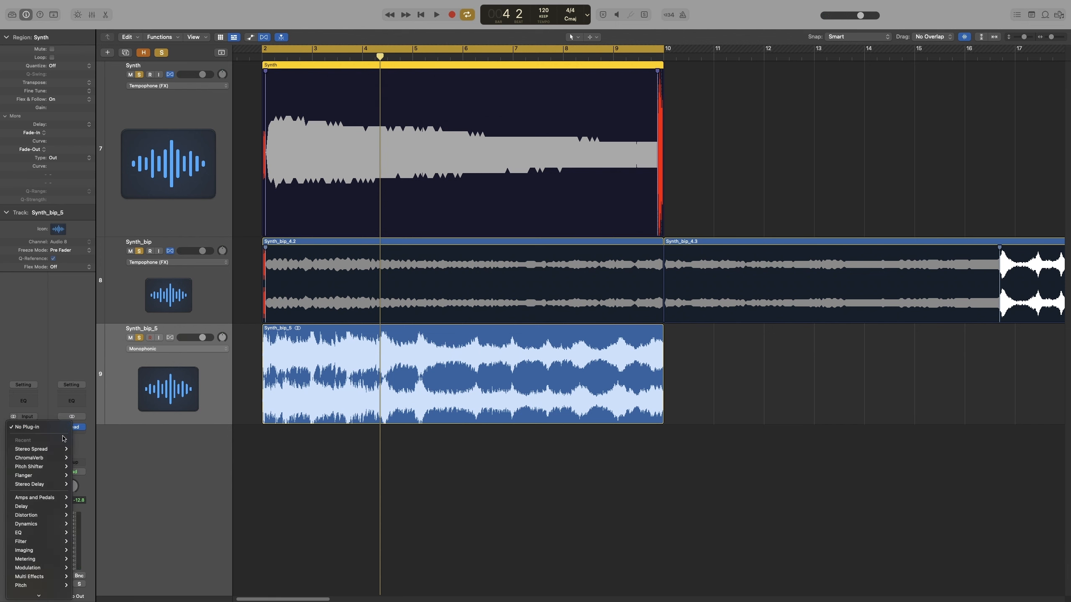
left_click(59, 472)
key("space")
left_click_drag(445, 181, 441, 123)
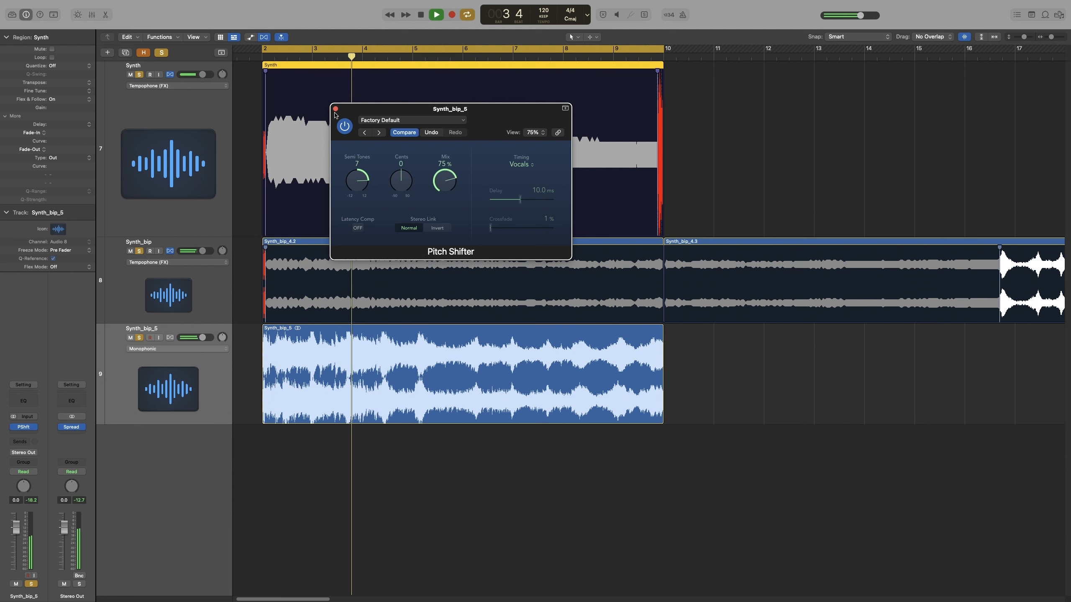
left_click(336, 109)
- Add a Channel EQ to Synth_bip_5 with a high cut at 6200 Hz and an 11.4 dB boost at 1860 Hz
left_click(16, 401)
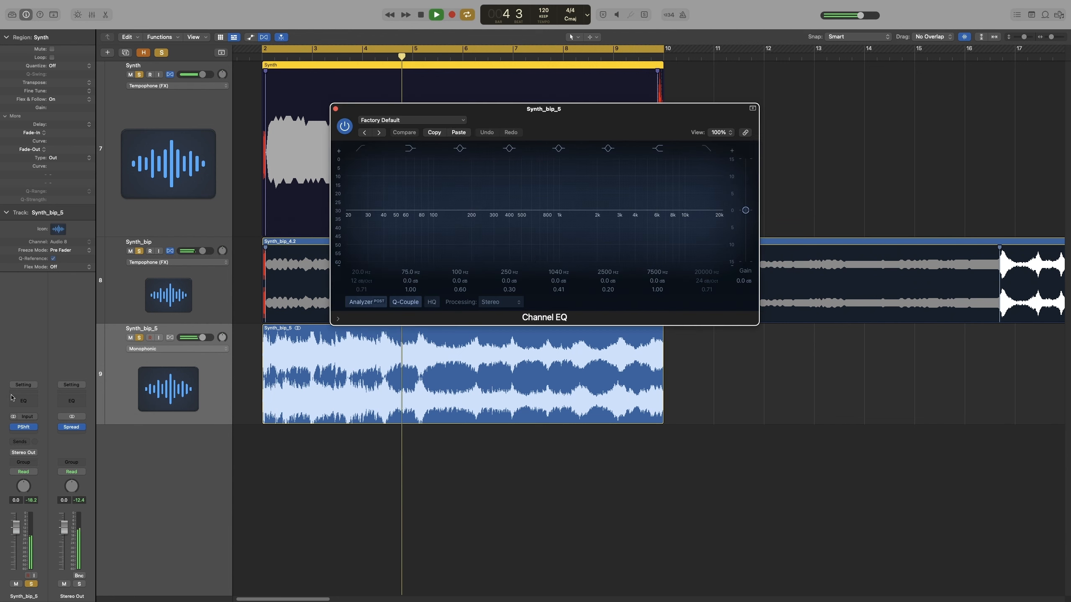
left_click(706, 148)
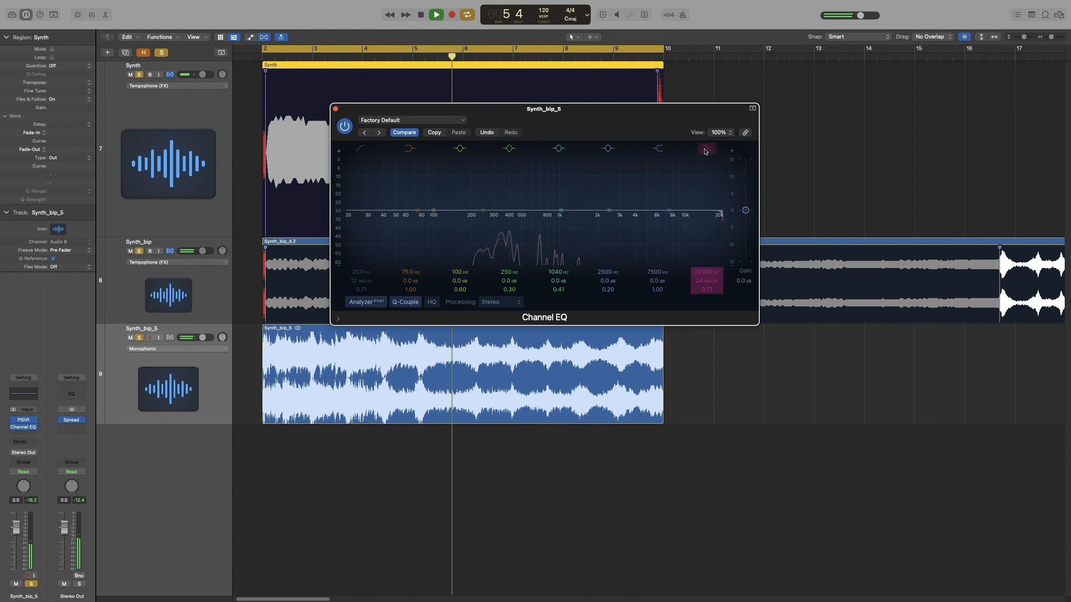
left_click_drag(722, 217, 659, 219)
left_click_drag(561, 207, 592, 162)
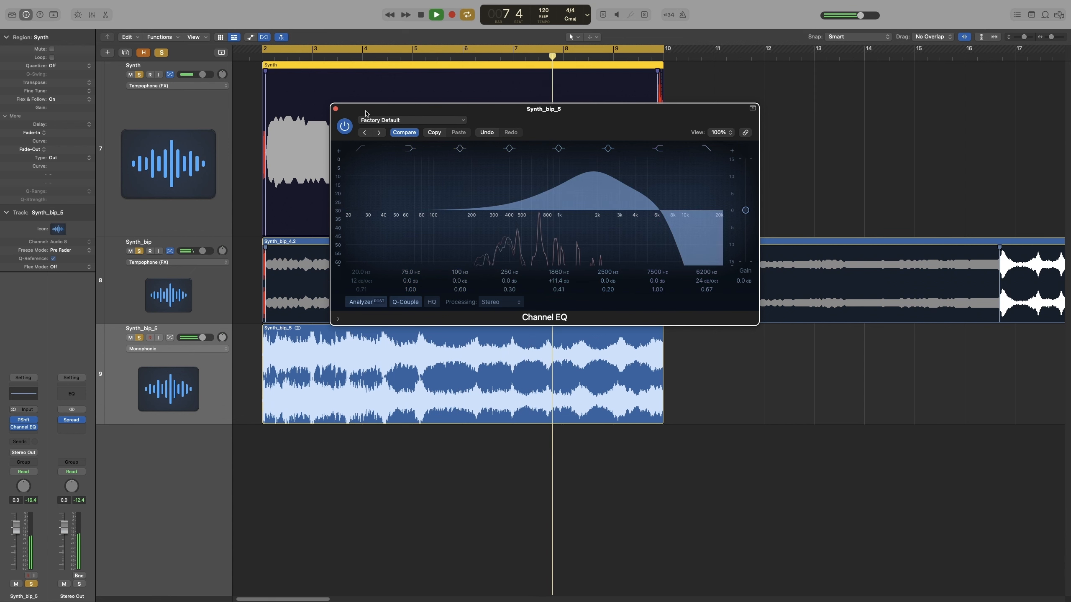
left_click(335, 109)
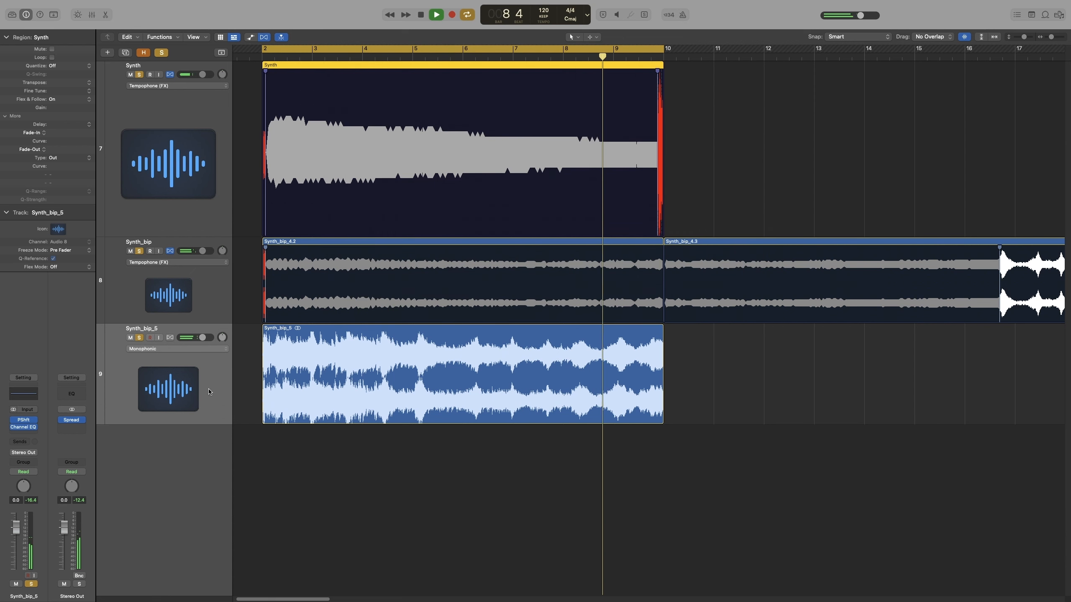
key("space")
- Deselect the regions and play the three layers together from bar 2
left_click(345, 523)
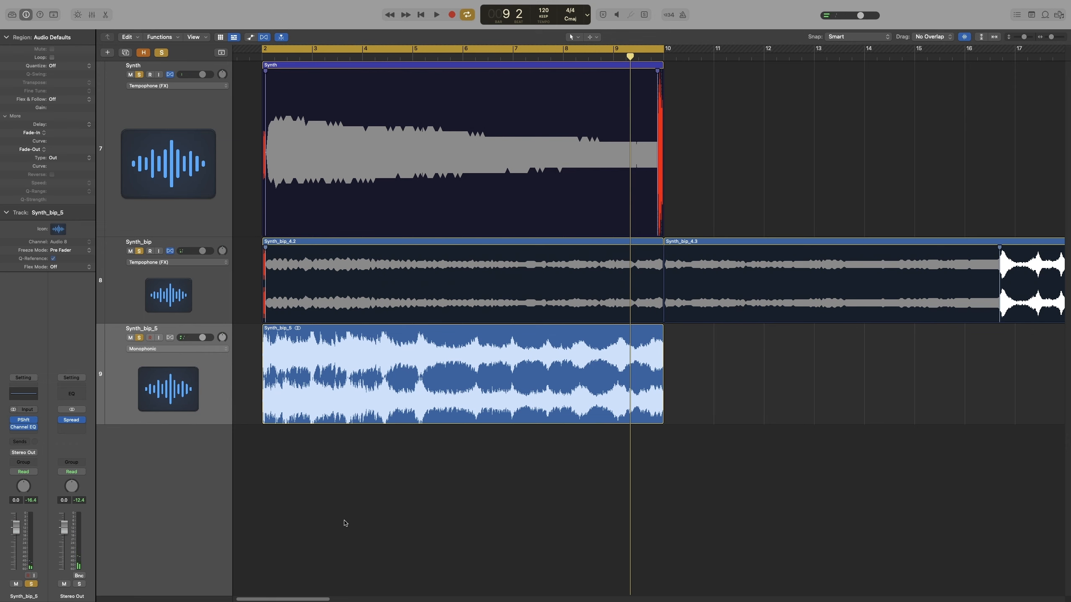
key("space")
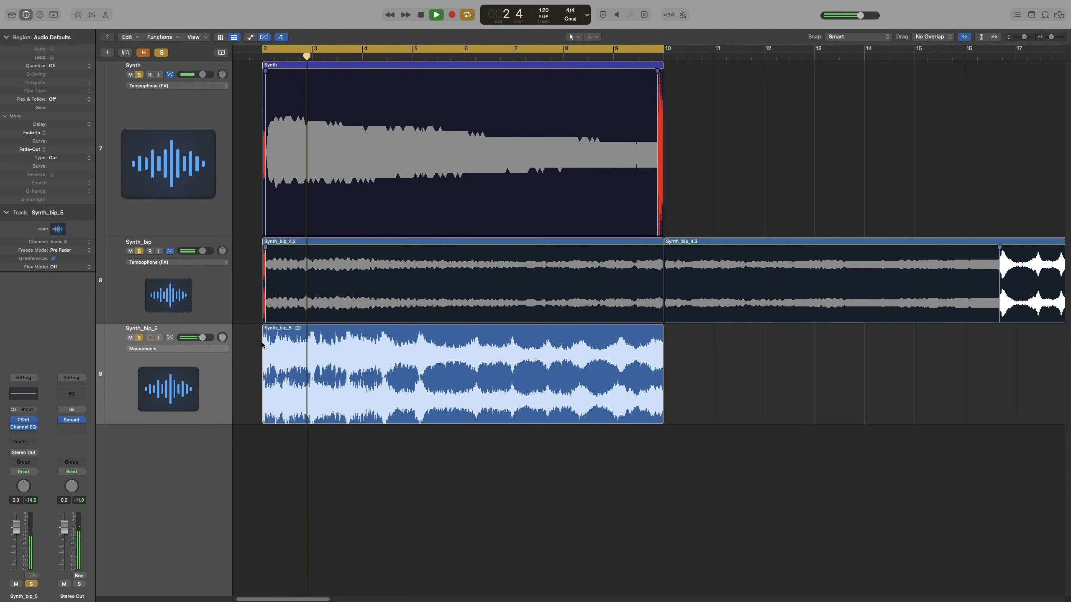
key("space")
- Add a Stereo Delay to Synth_bip_5 with output mix at 75% left and 79% right, and listen to the result
left_click(19, 433)
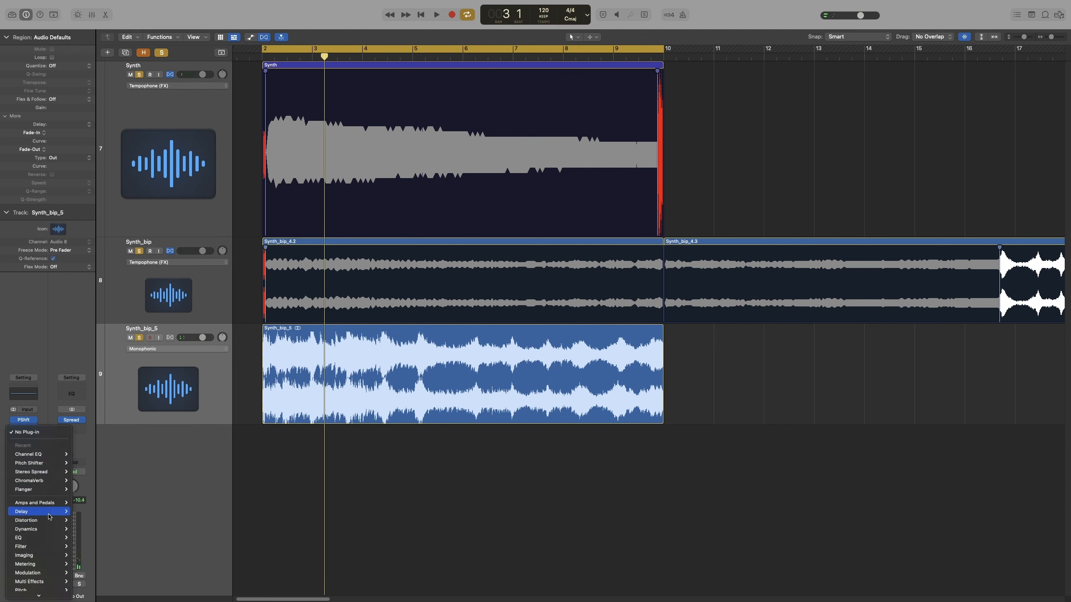
left_click(290, 512)
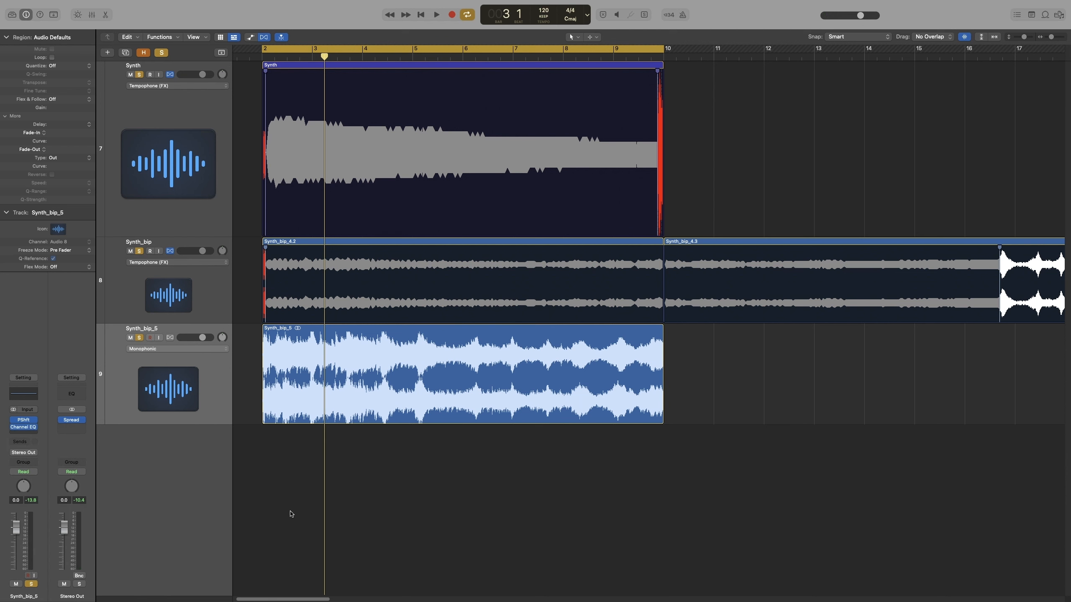
key("space")
left_click_drag(598, 321, 629, 293)
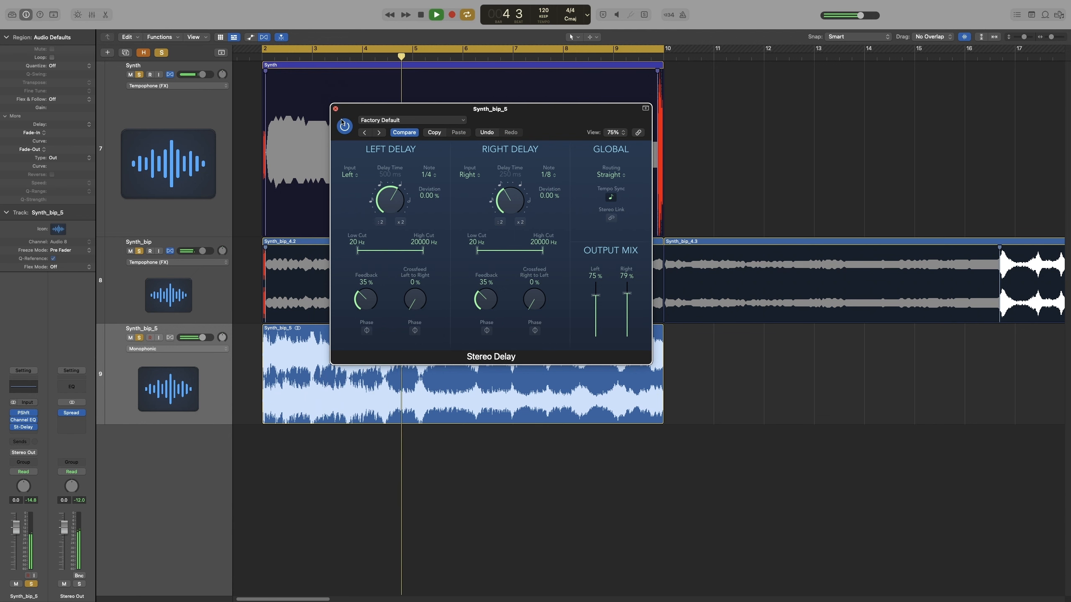
left_click(335, 108)
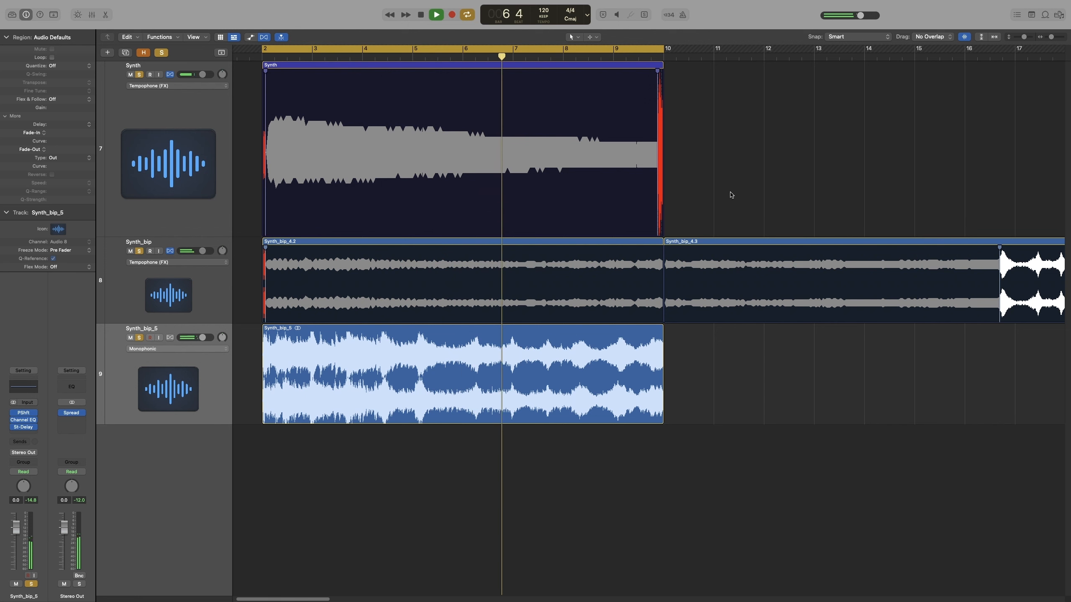
key("space")
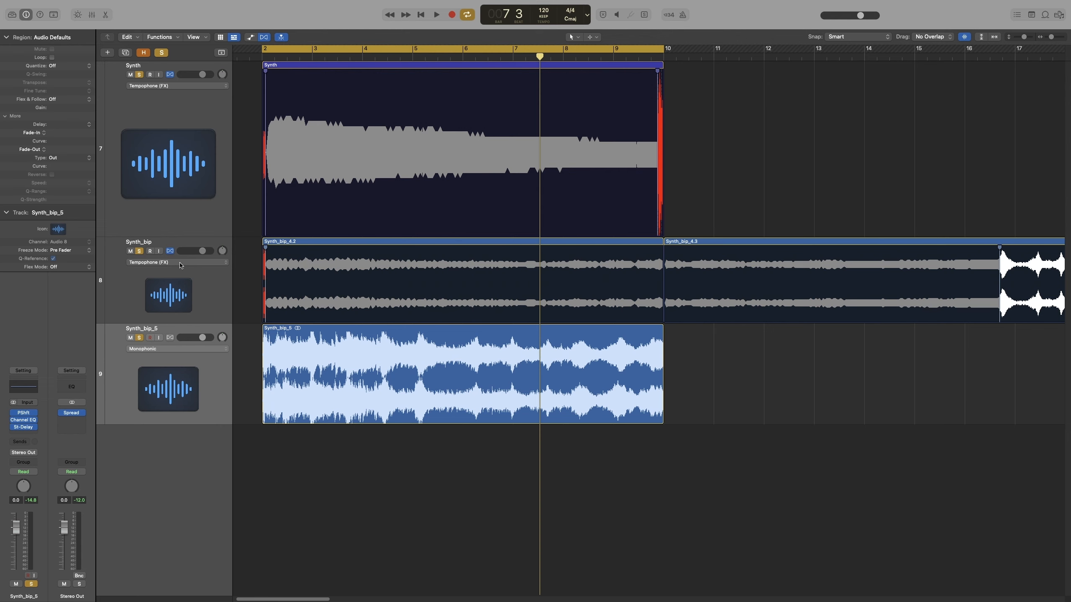
- Play back the Synth, Synth_bip and Synth_bip_5 layers together to judge the combined texture
left_click(194, 315)
left_click(189, 394)
key("space")
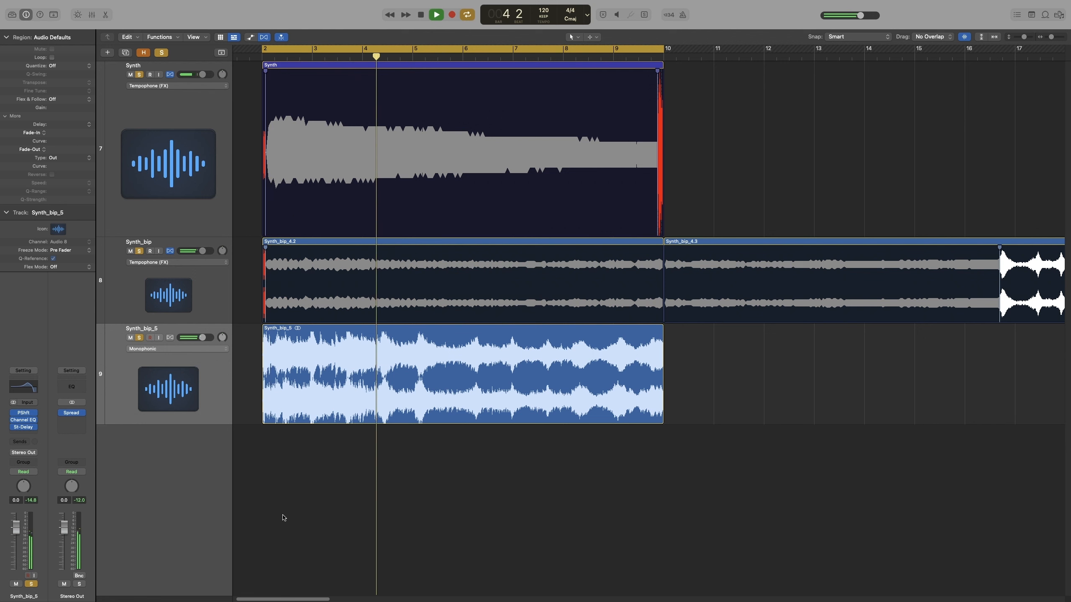
key("space")
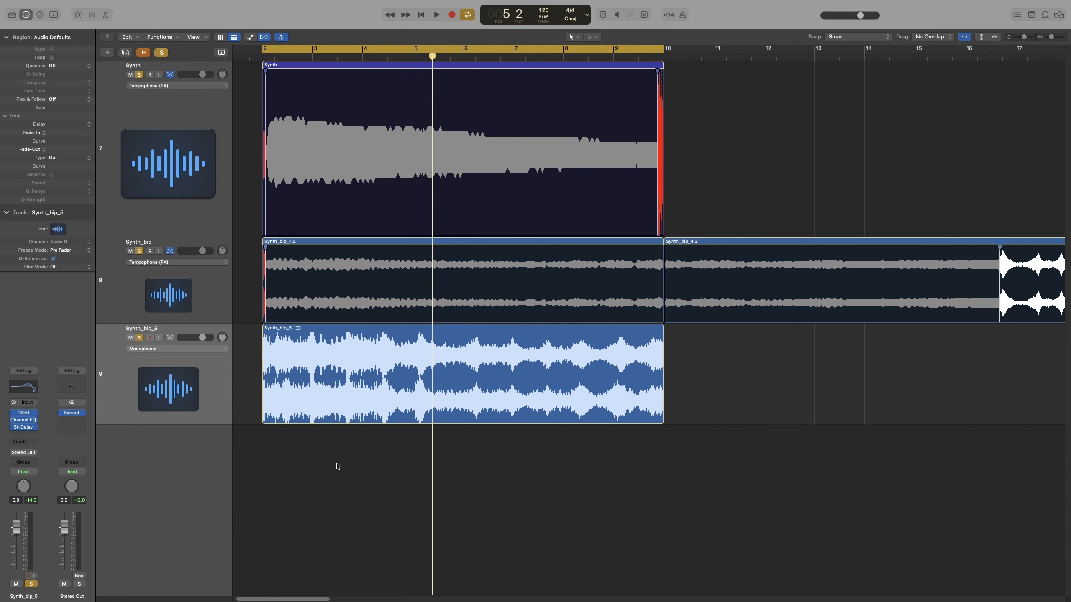
left_click(340, 168)
key("space")
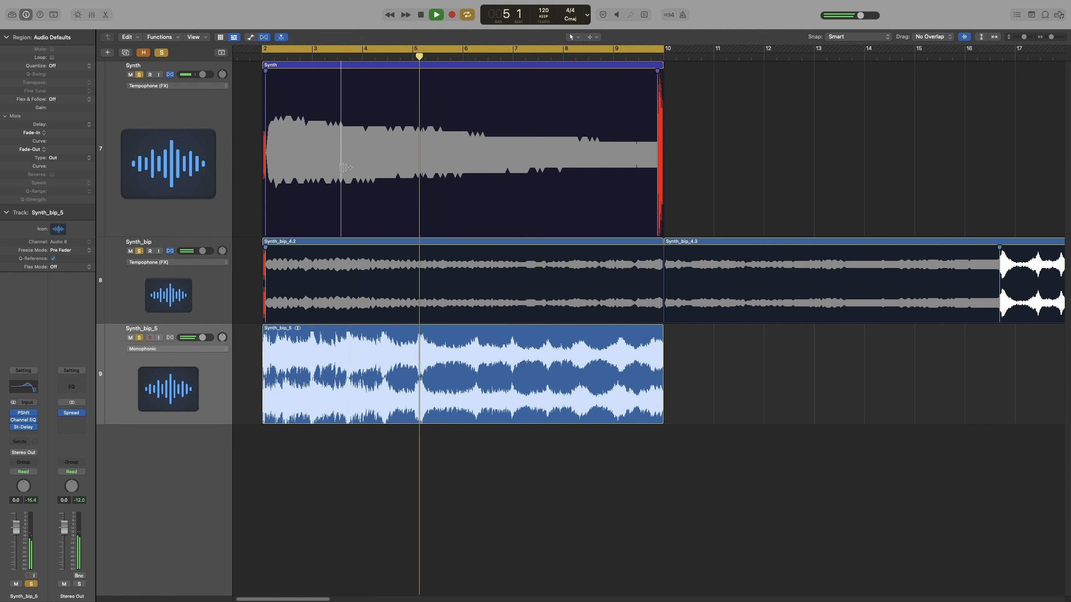
key("space")
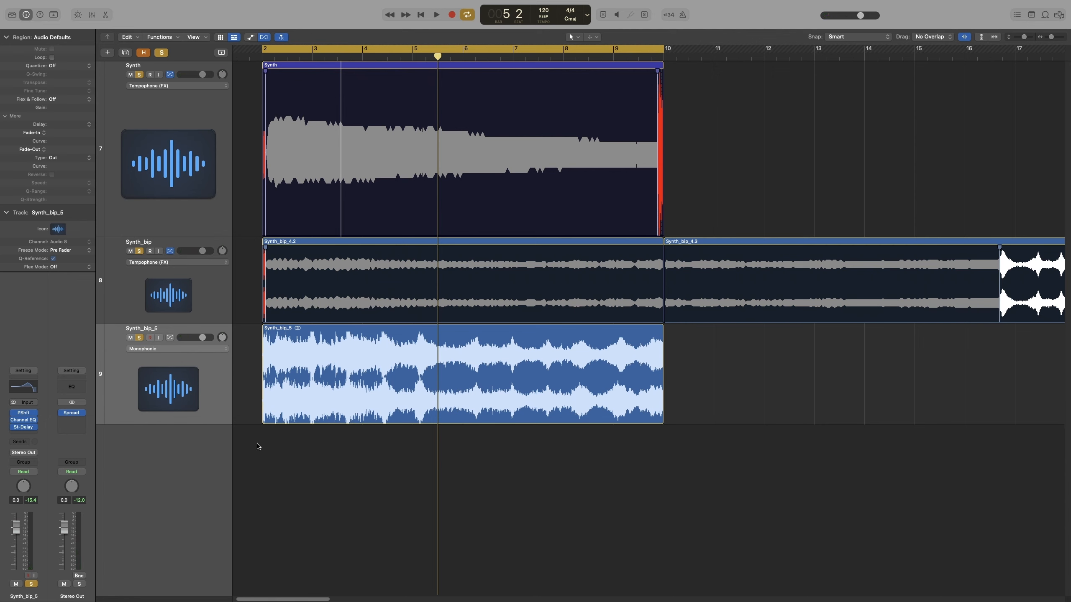
- Give the Synth_bip_5 region a fade-in of 1416 with a curve of -32 and listen to its start
left_click_drag(264, 339, 274, 359)
key("space")
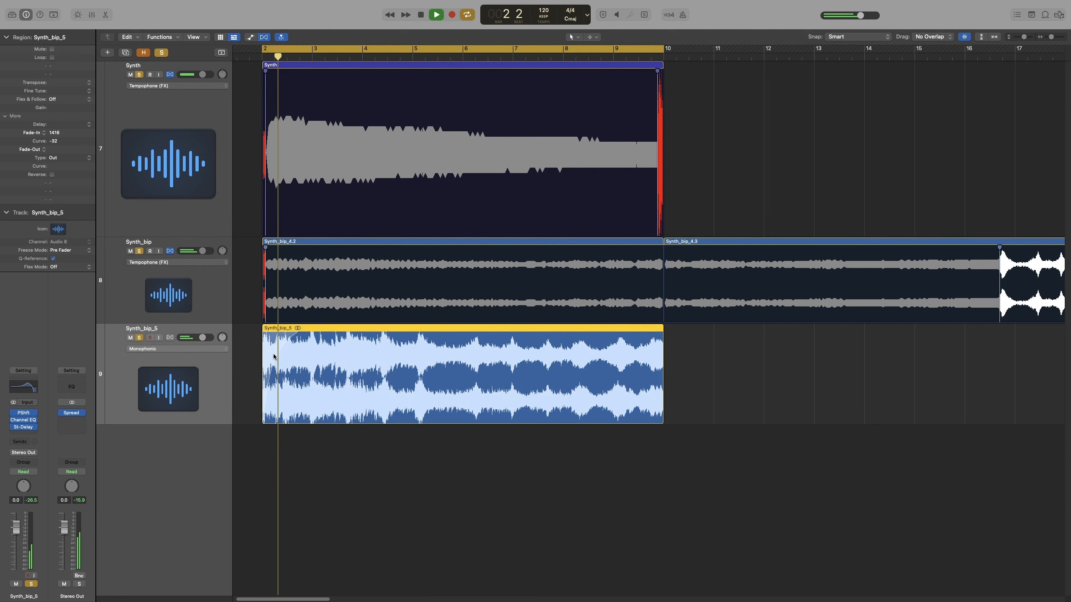
key("space")
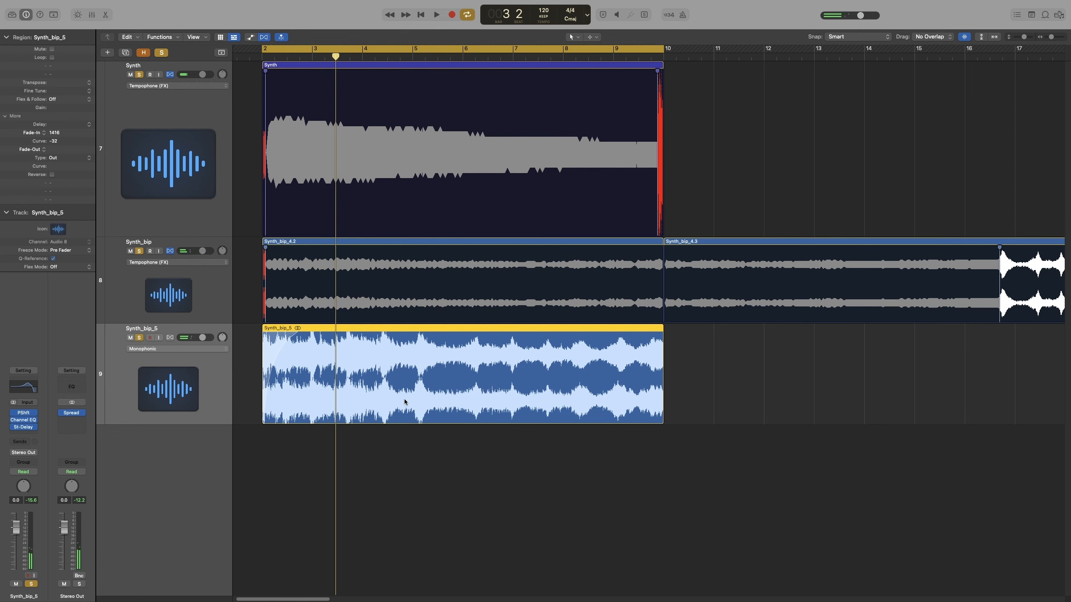